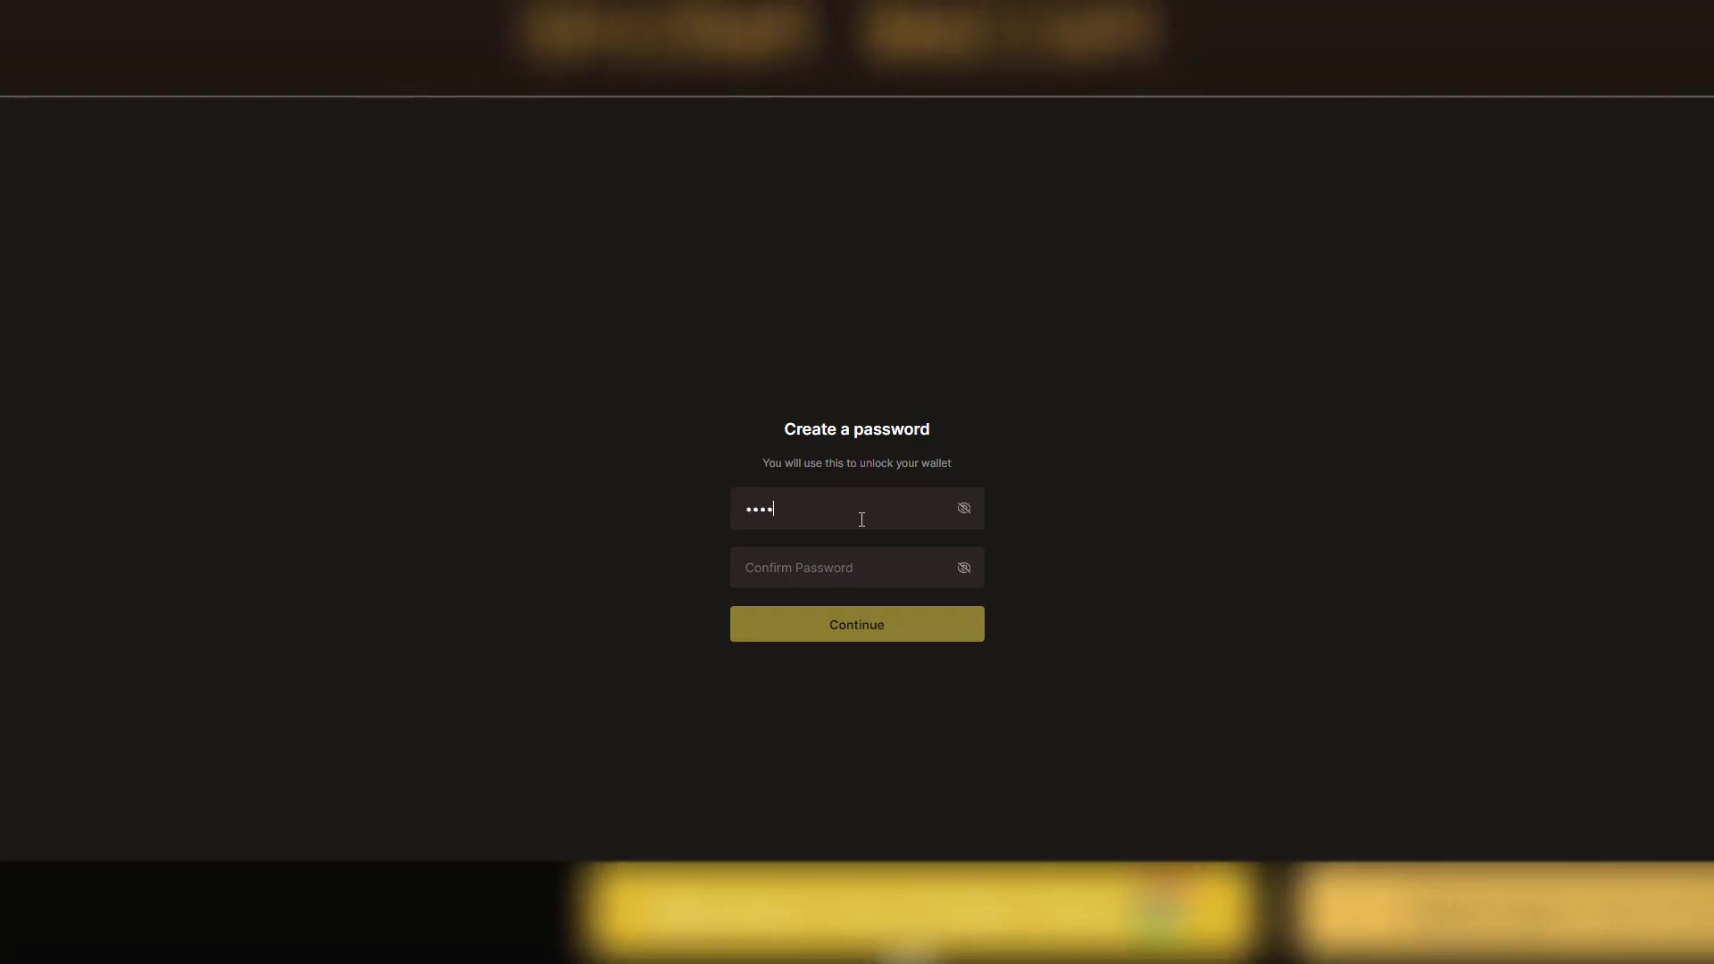
{"action": "type", "text": "•••••"}
Go to the UniSat Wallet Chrome Web Store listing and start adding it to Chrome
{"action": "key", "text": "Tab"}
{"action": "type", "text": "•••••"}
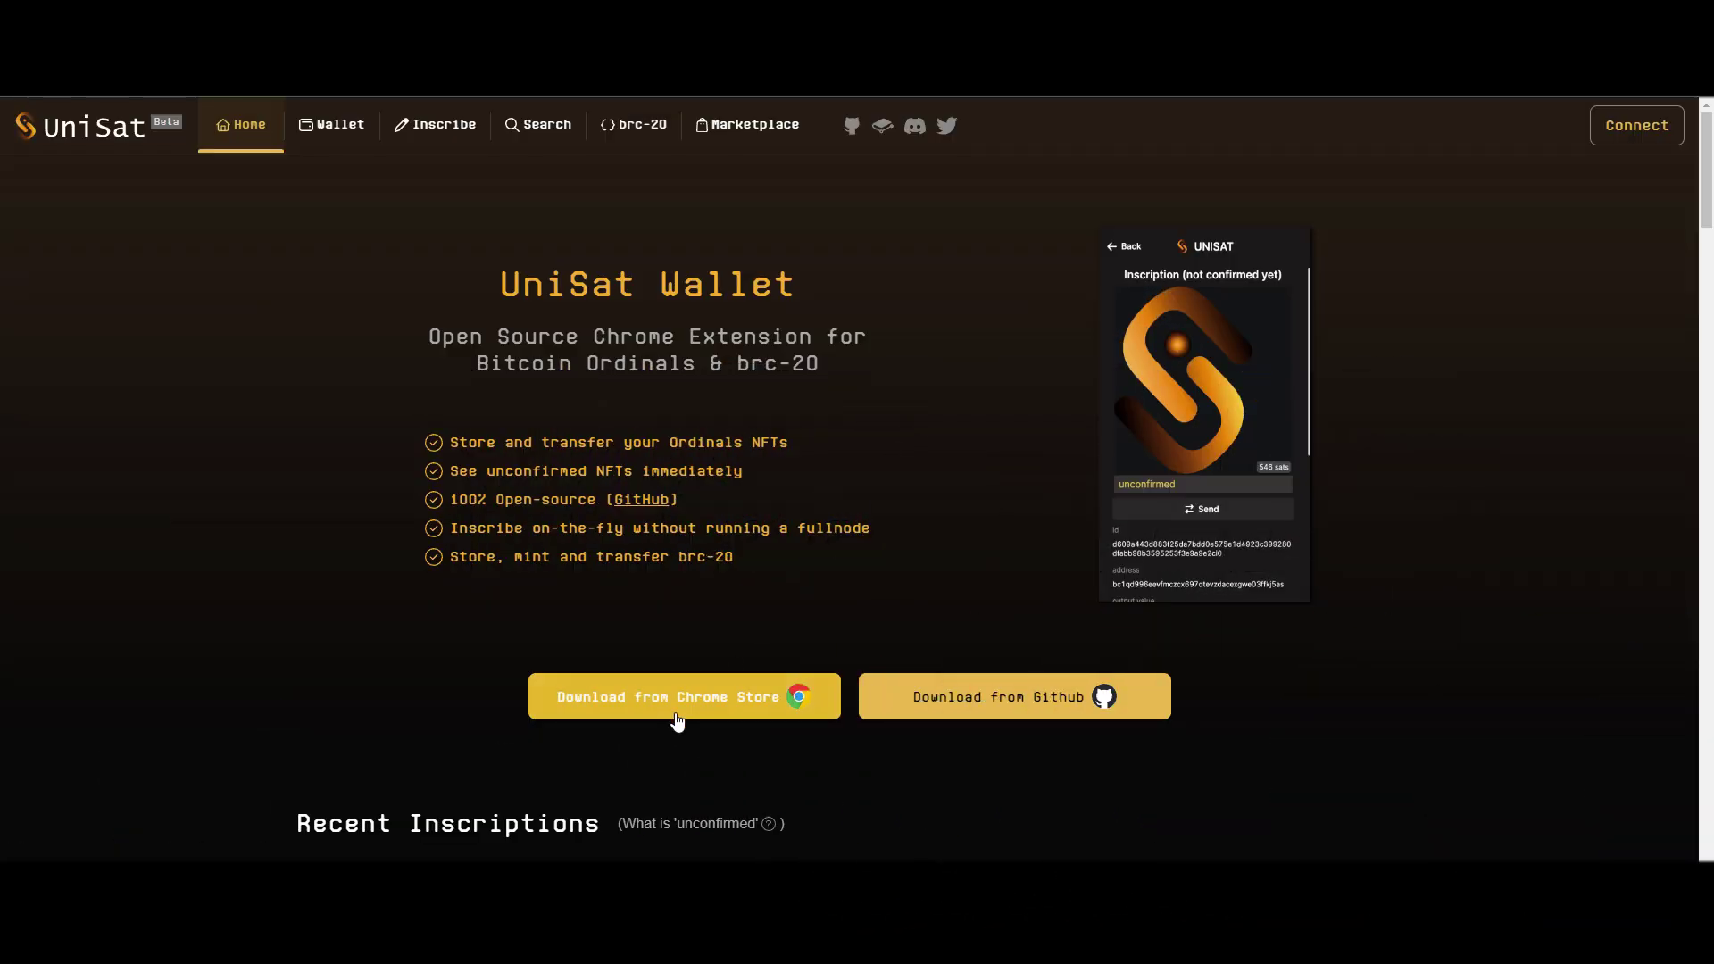
{"action": "left_click", "coordinate": [676, 722]}
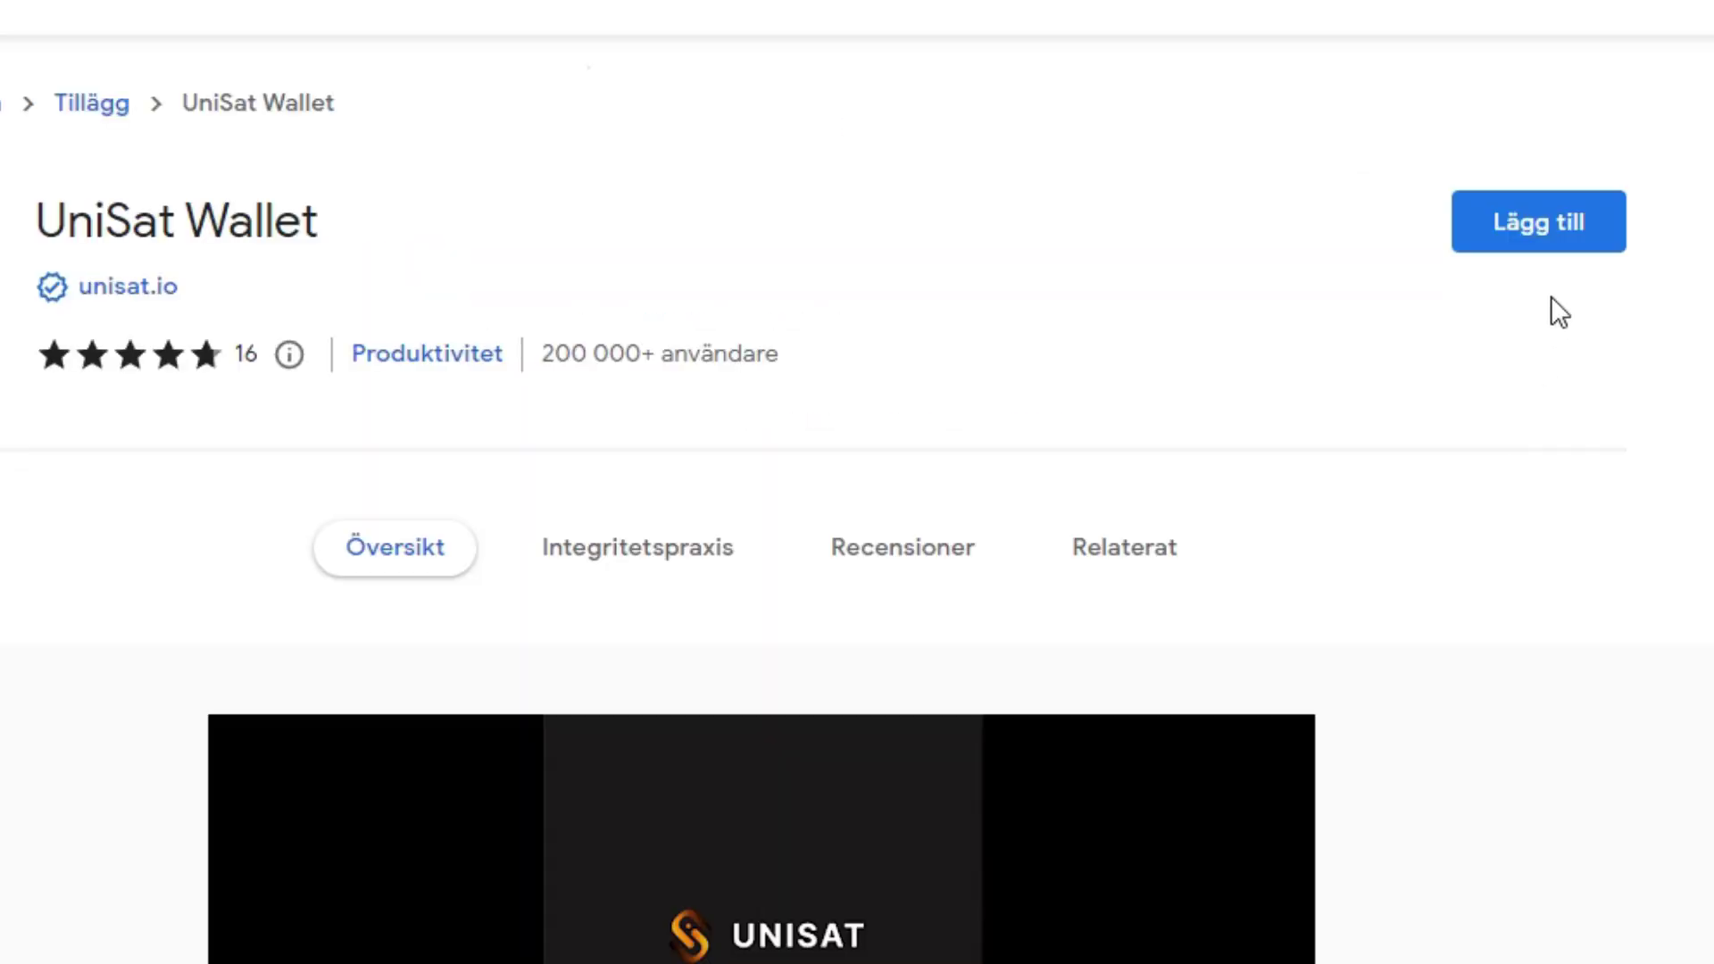
{"action": "left_click", "coordinate": [1571, 248]}
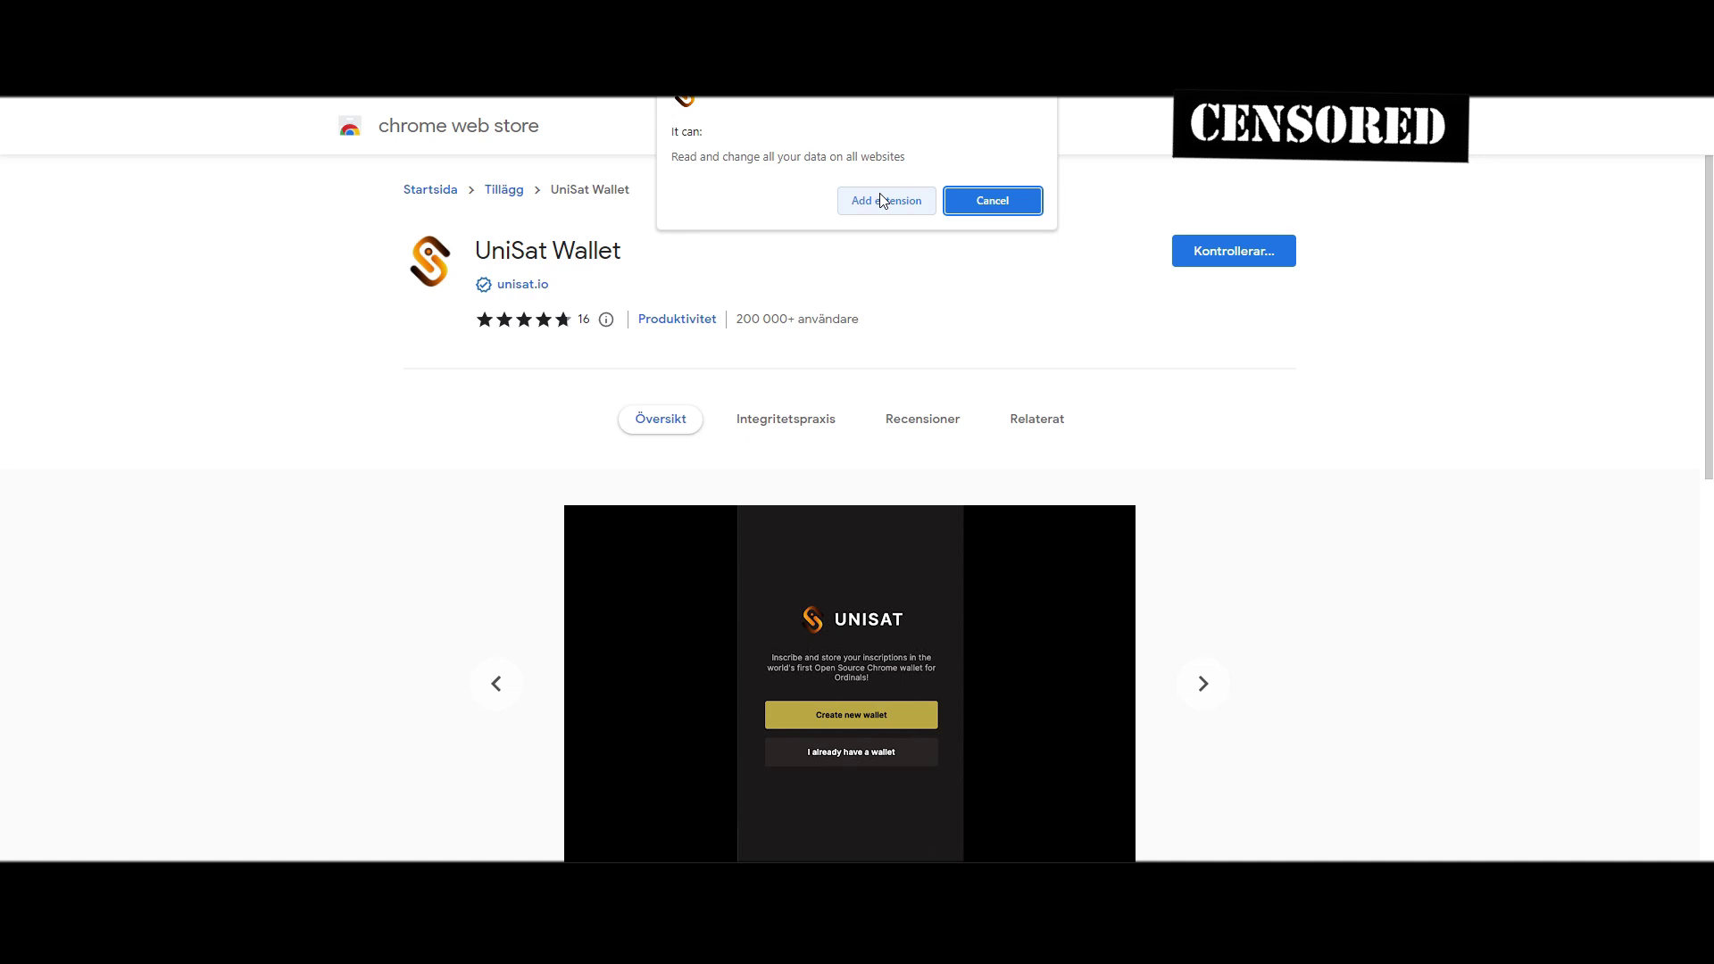
Install the extension and create a new wallet protected by a confirmed password
{"action": "left_click", "coordinate": [880, 200]}
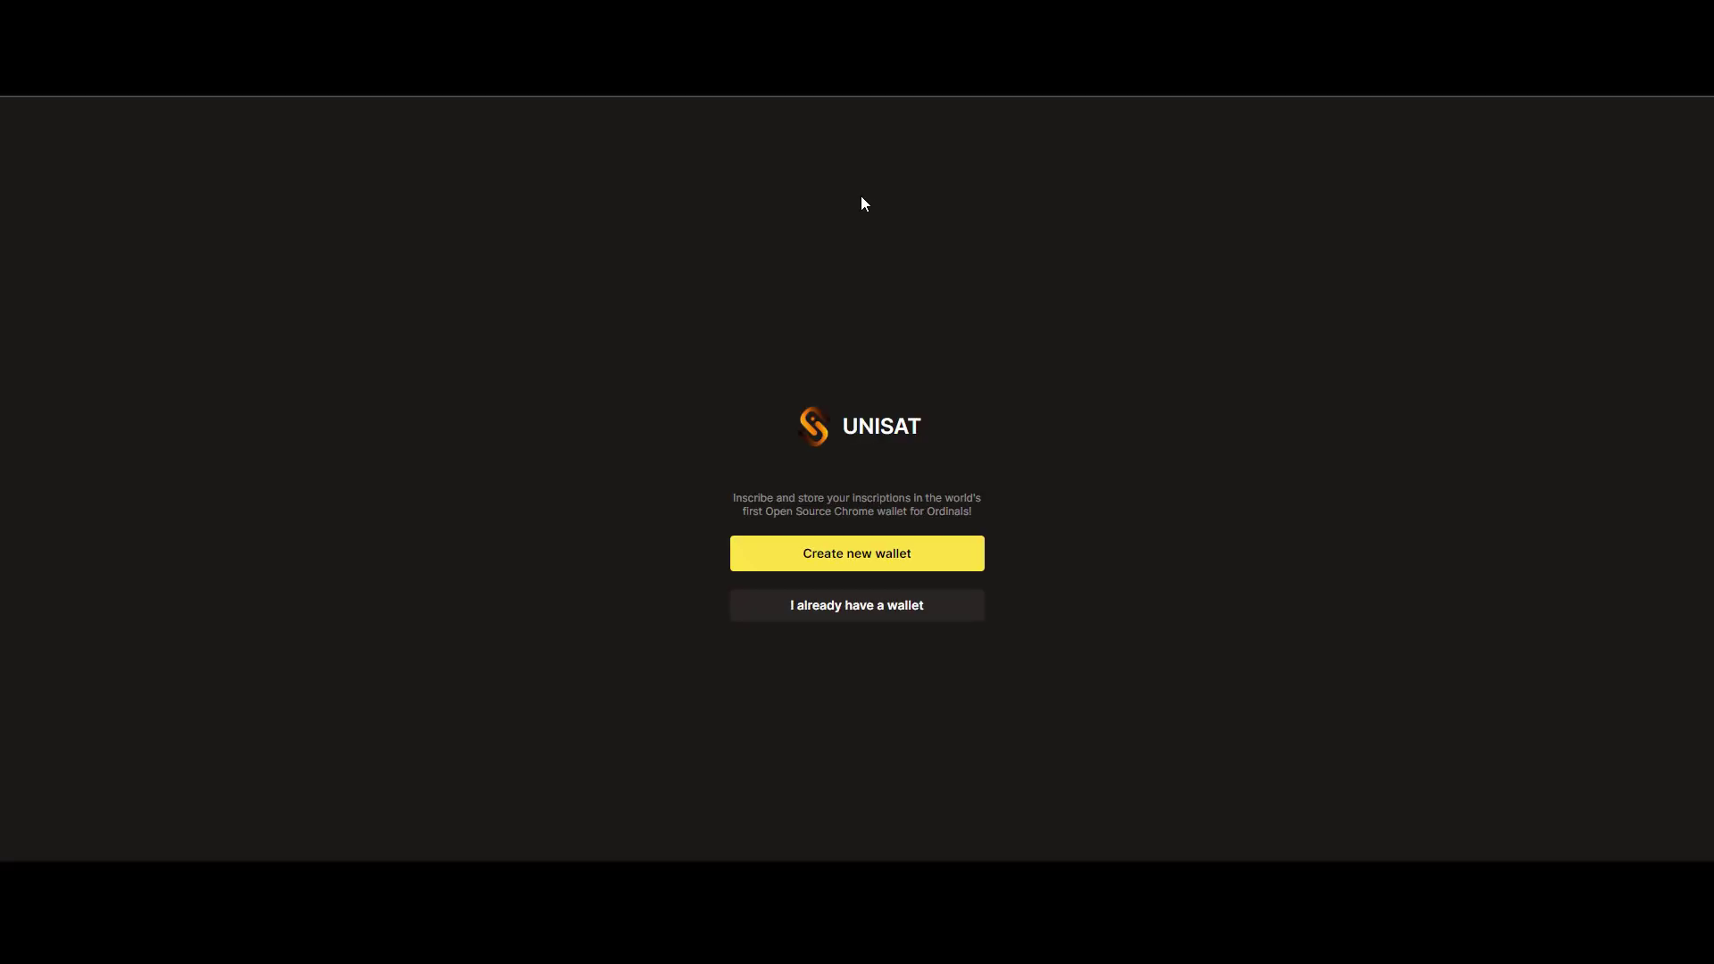
{"action": "left_click", "coordinate": [948, 547]}
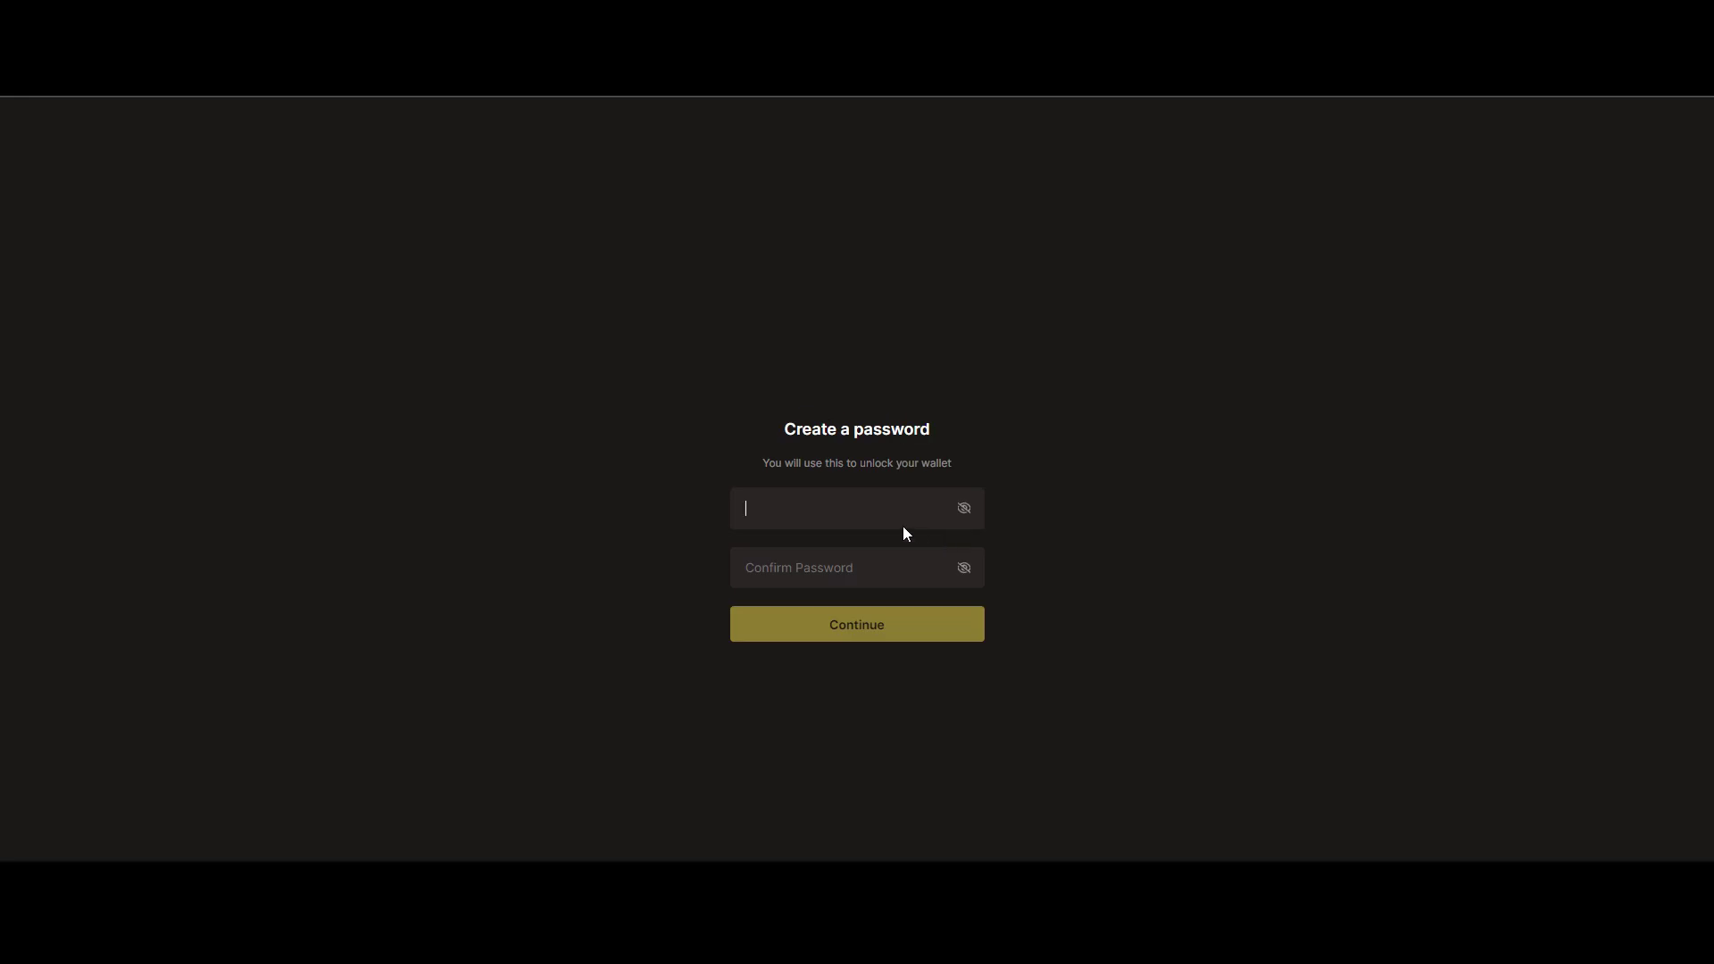
{"action": "type", "text": "••••••••"}
{"action": "key", "text": "Tab"}
{"action": "type", "text": "•••••"}
{"action": "key", "text": "BackSpace"}
{"action": "key", "text": "BackSpace"}
{"action": "key", "text": "BackSpace"}
{"action": "type", "text": "•••••••"}
{"action": "key", "text": "Return"}
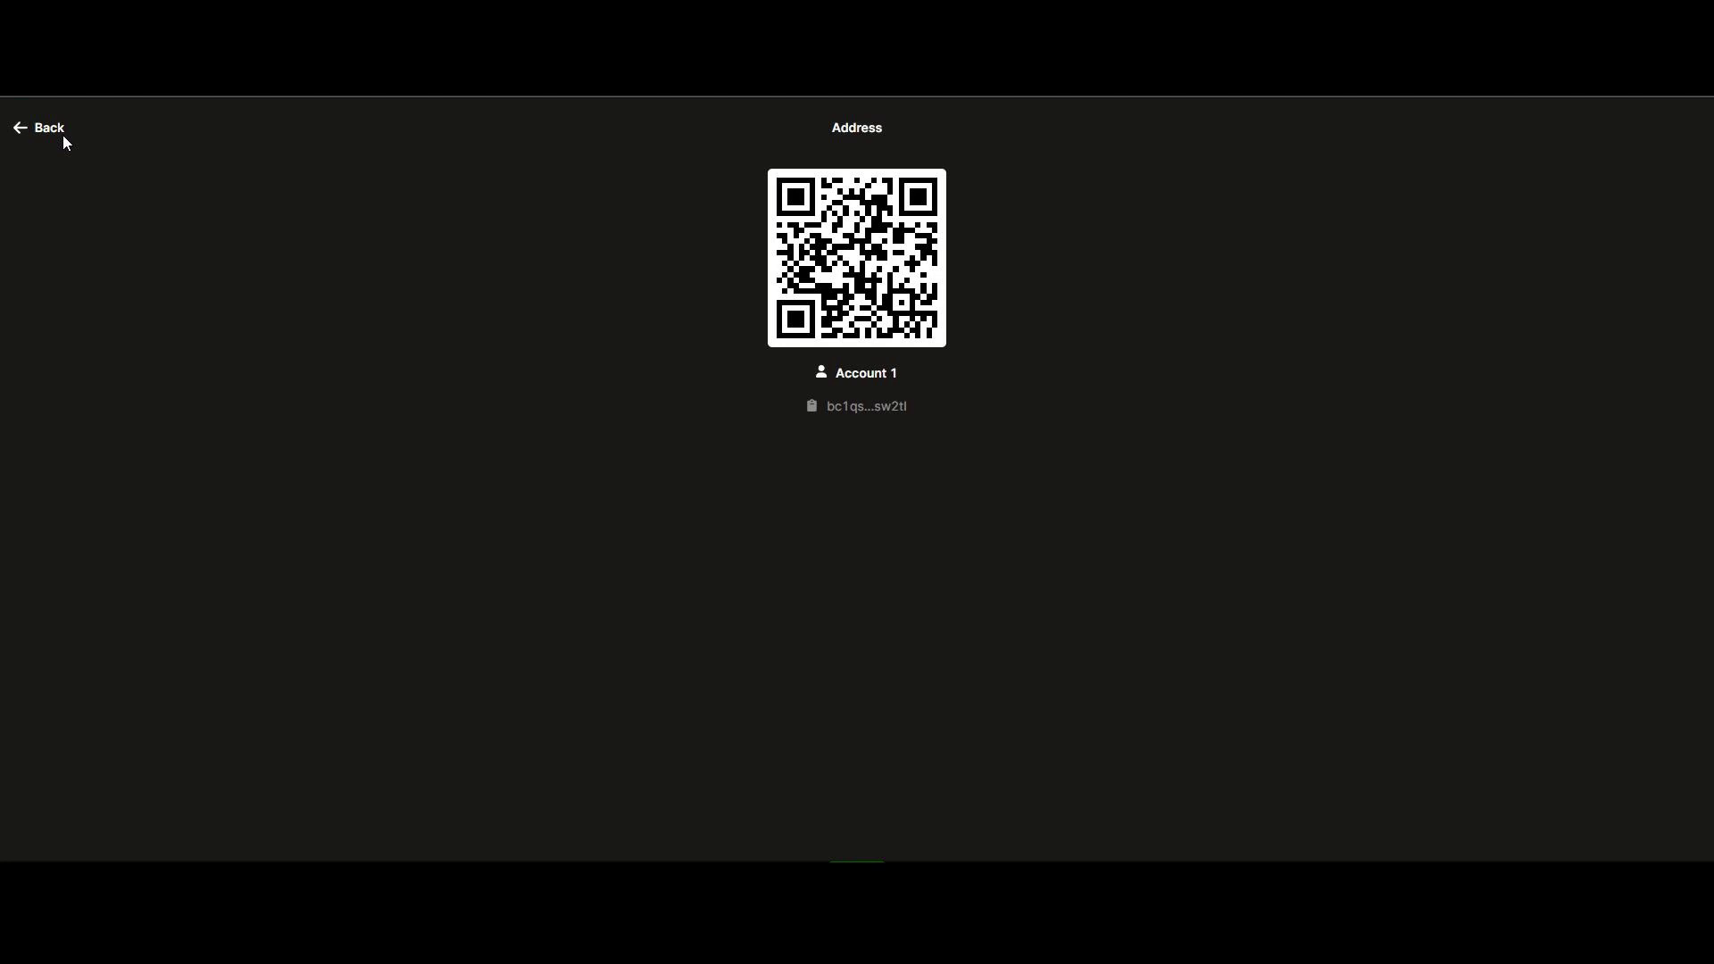
{"action": "left_click", "coordinate": [863, 313]}
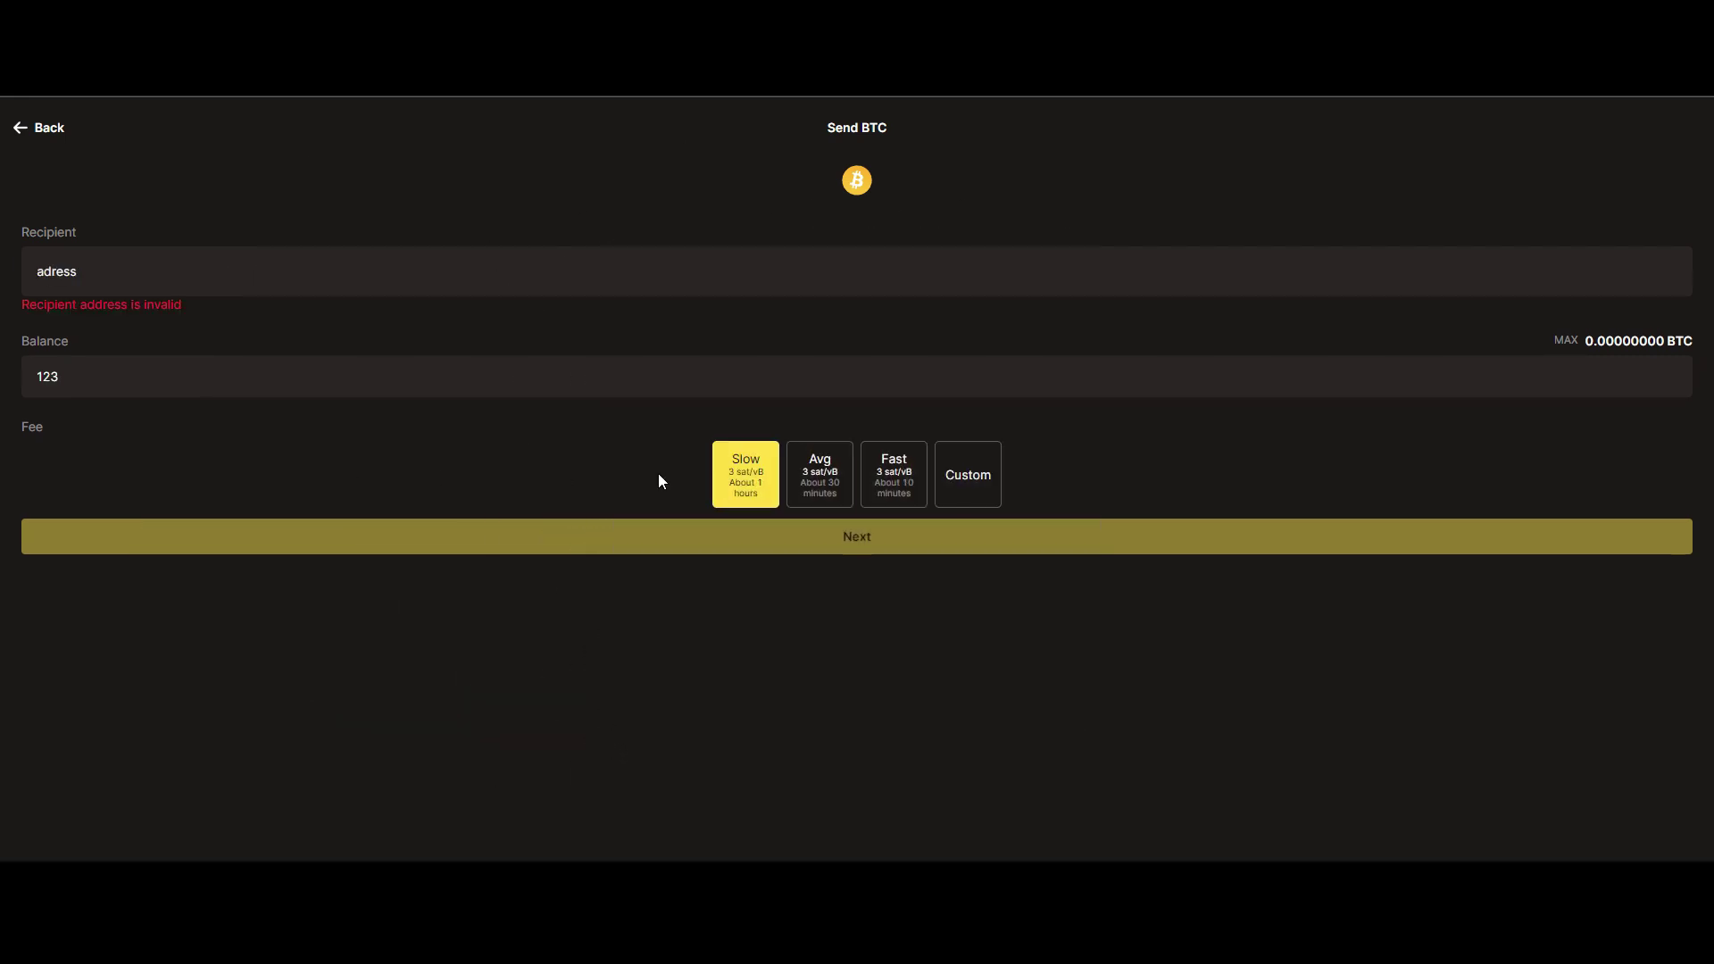
{"action": "left_click", "coordinate": [819, 475]}
{"action": "left_click", "coordinate": [752, 500]}
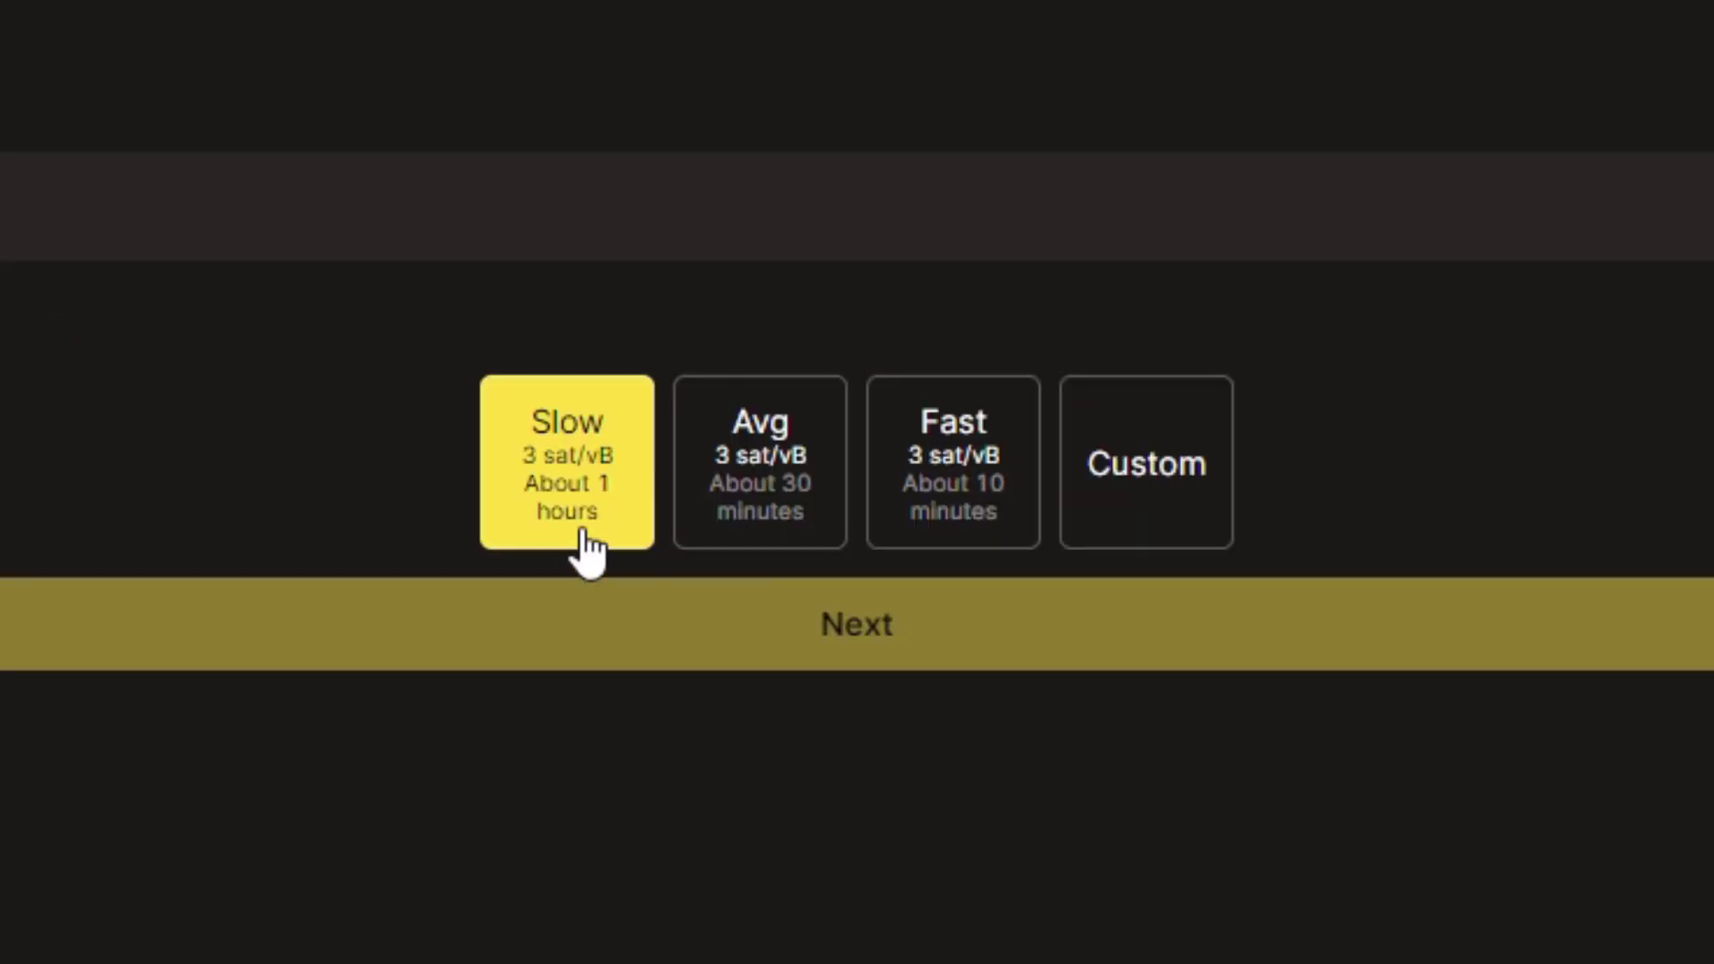
{"action": "left_click", "coordinate": [819, 474]}
{"action": "left_click", "coordinate": [885, 492]}
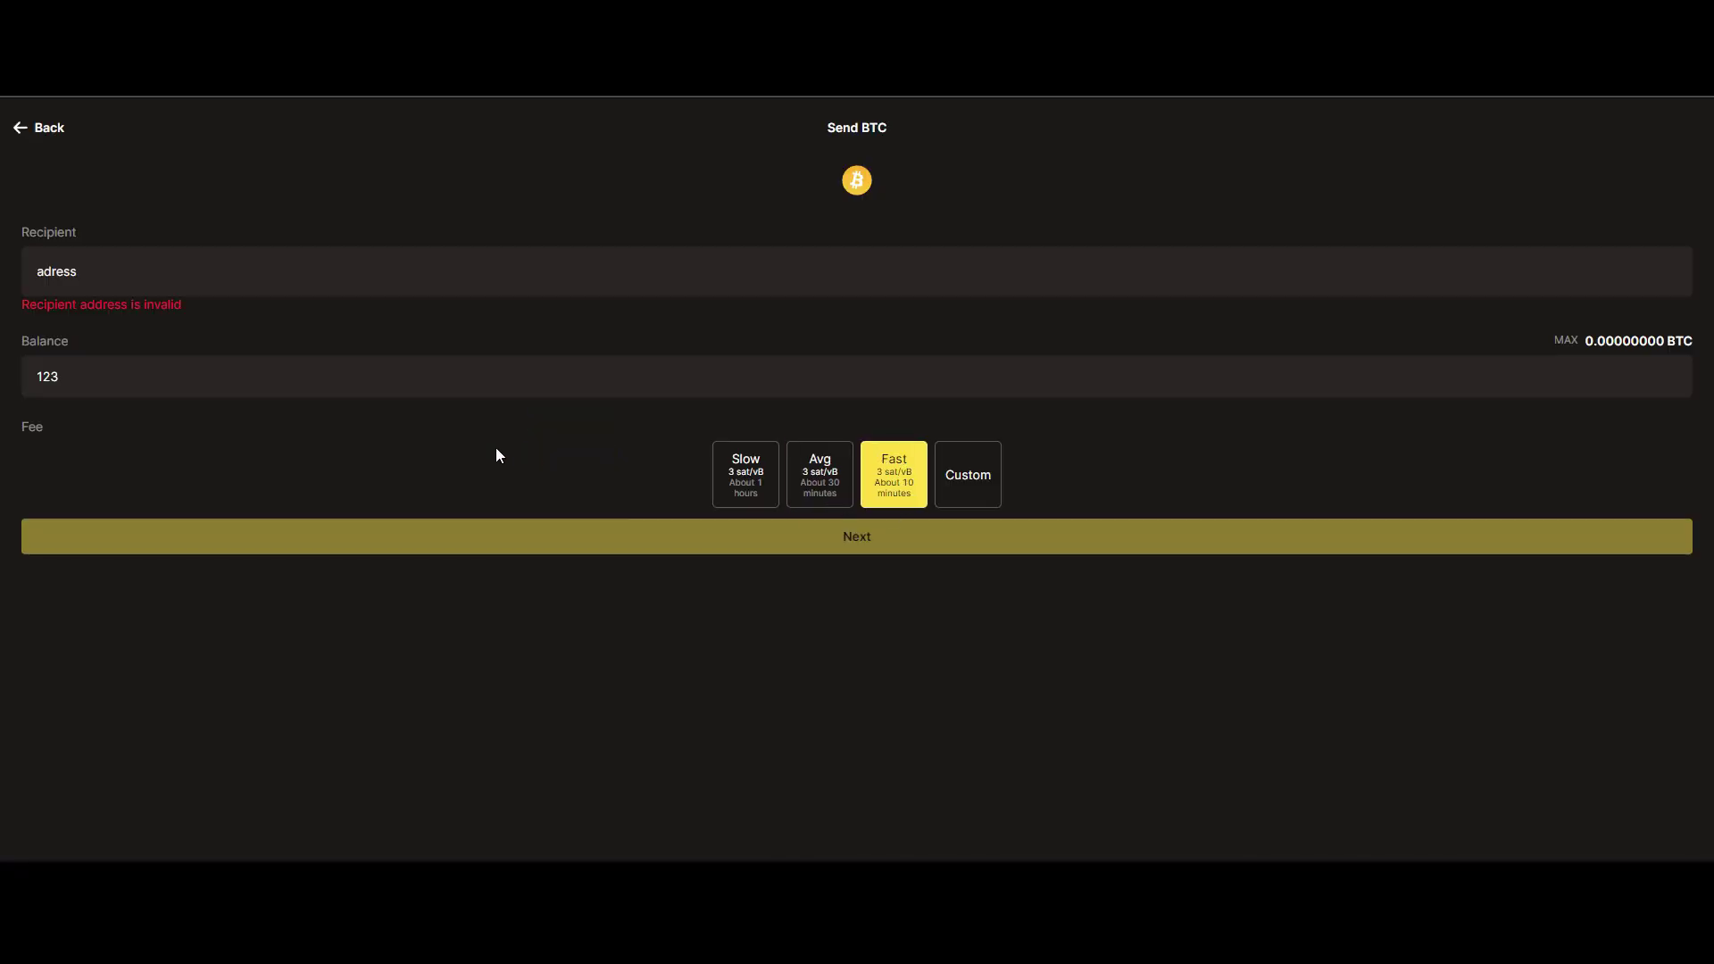
{"action": "left_click", "coordinate": [11, 129]}
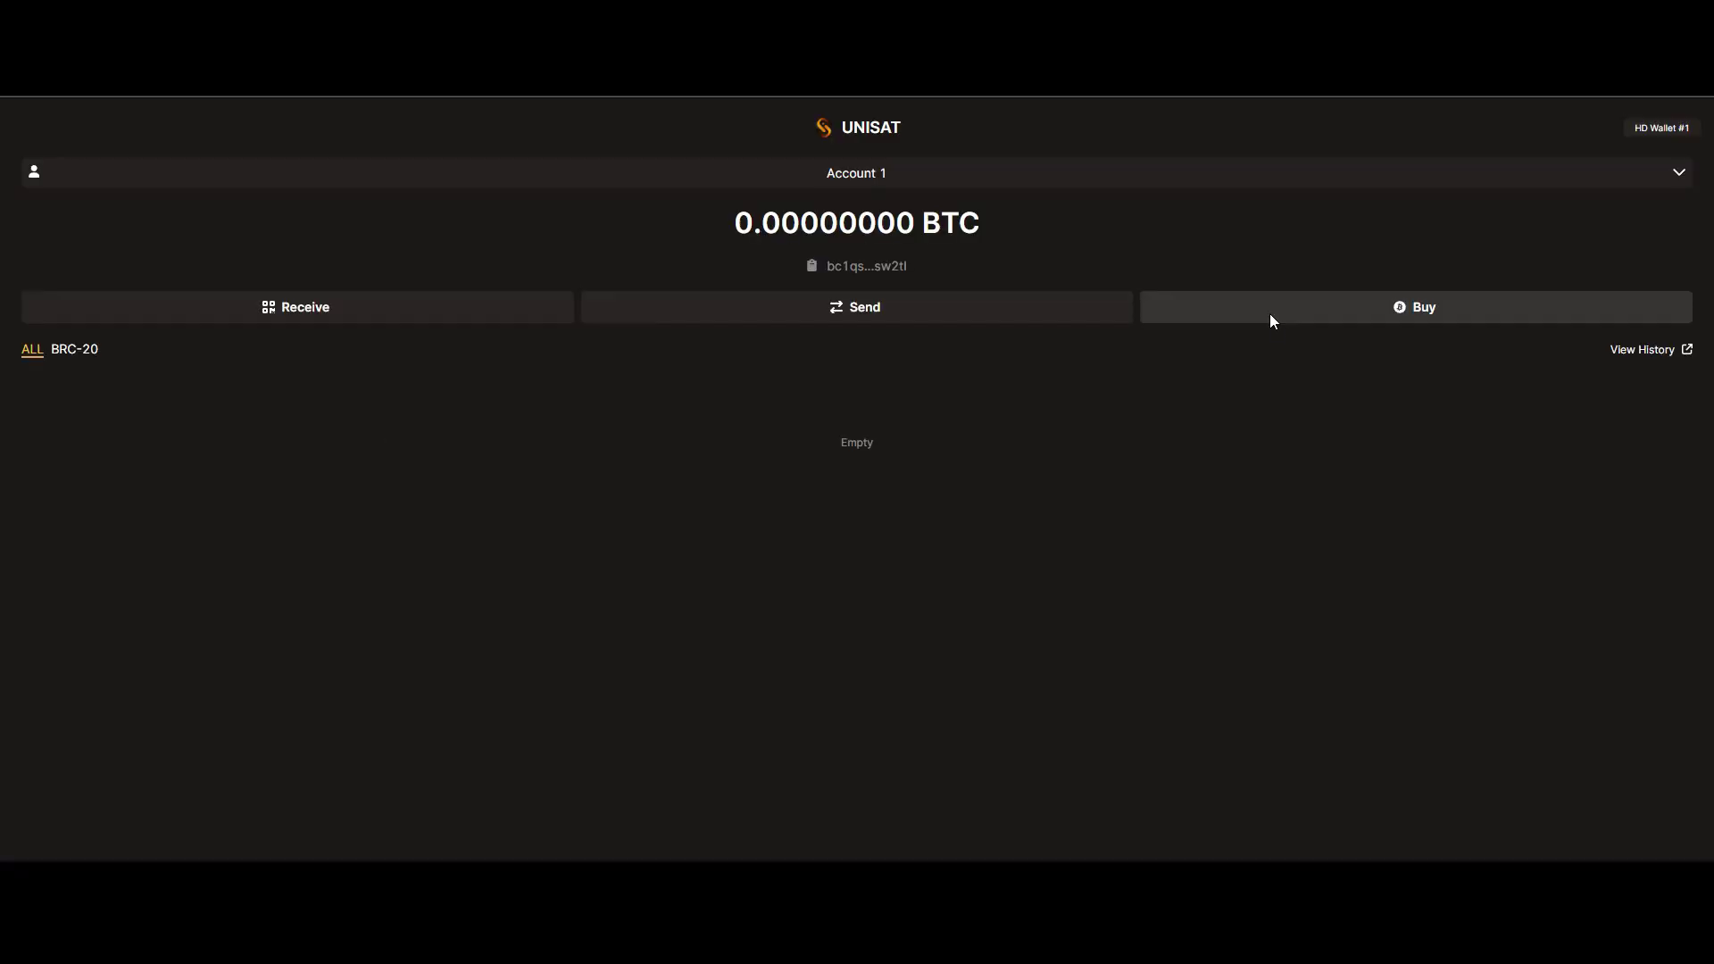
{"action": "left_click", "coordinate": [1273, 320]}
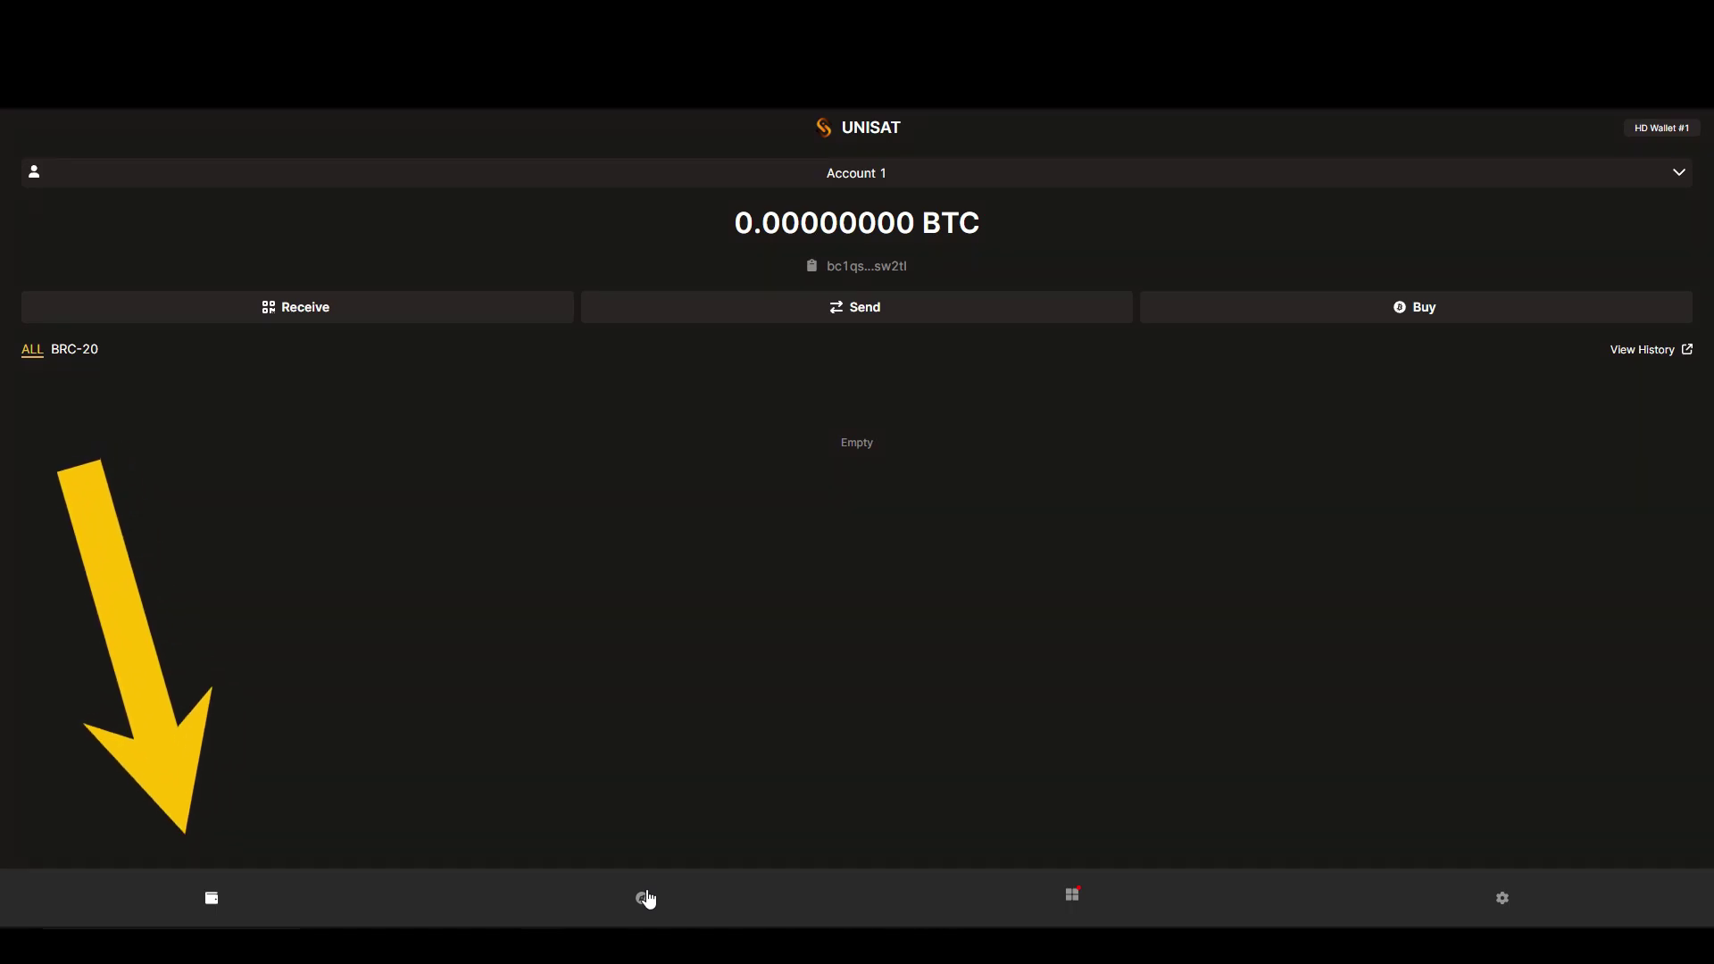
Switch to the Discover tab to browse recent image, text, video and audio inscriptions
{"action": "left_click", "coordinate": [645, 899]}
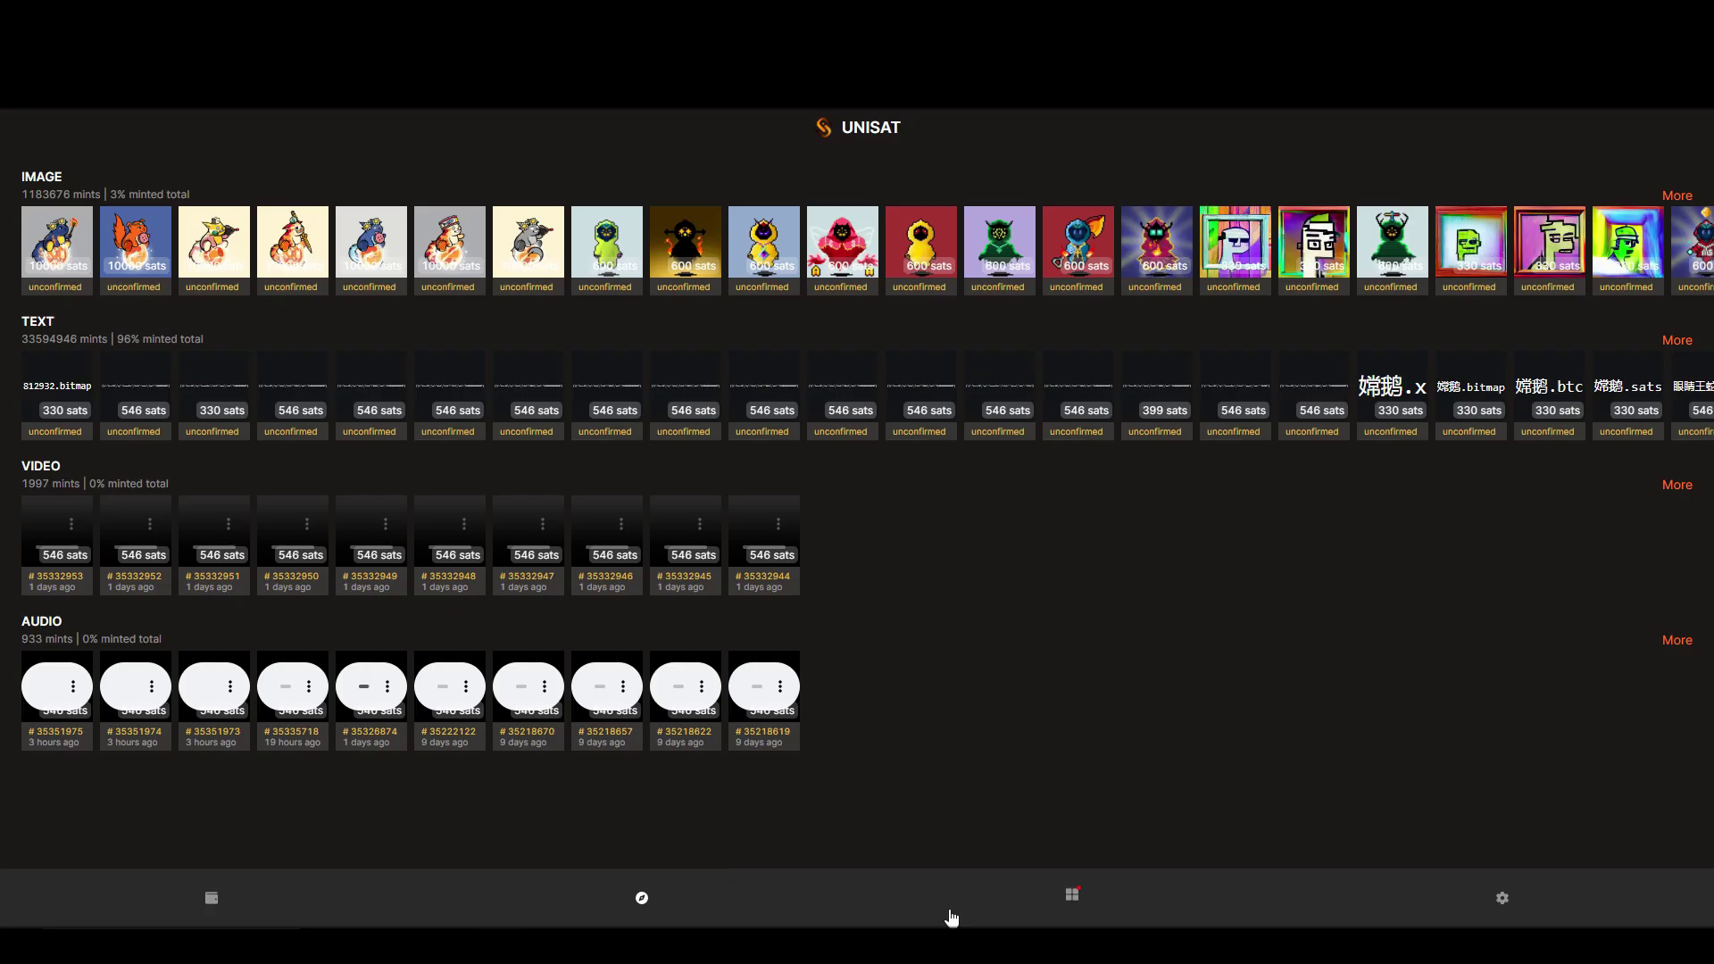
Switch to the Apps tab listing Ordyssey, UniSat Marketplace, Magic Eden and UniSat Inscribe
{"action": "left_click", "coordinate": [1078, 909]}
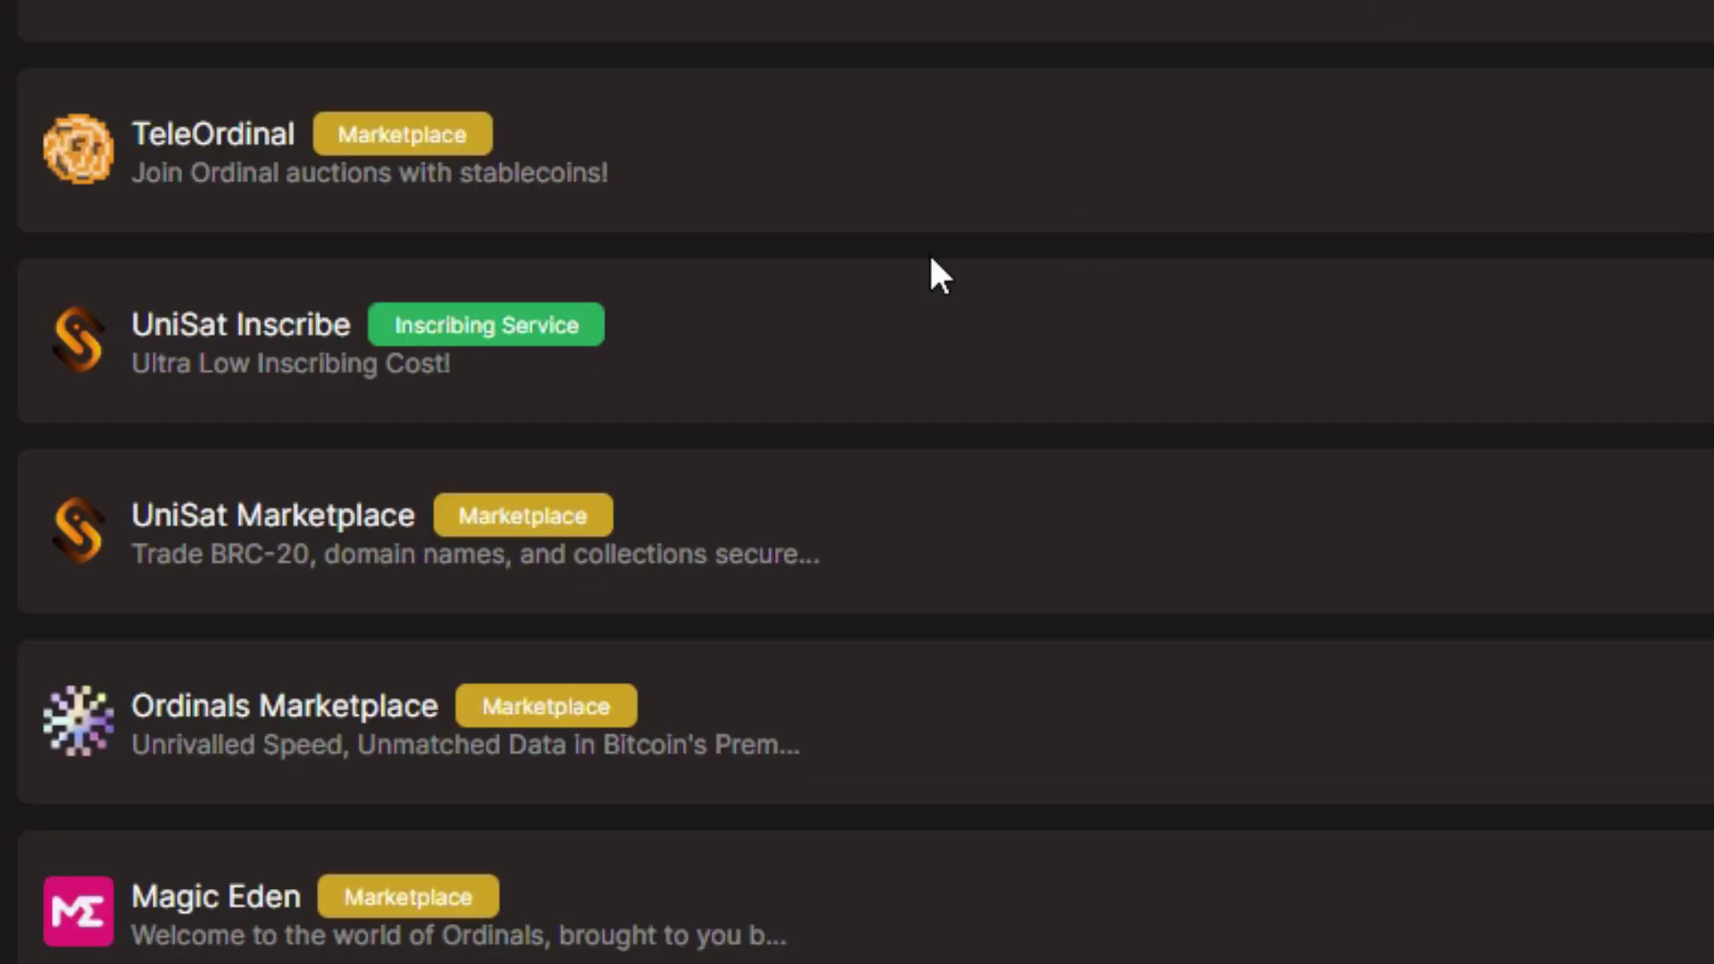
In UniSat Inscribe, upload whoosh-6316.mp3 and paste the wallet's receiving address
{"action": "left_click", "coordinate": [1004, 272]}
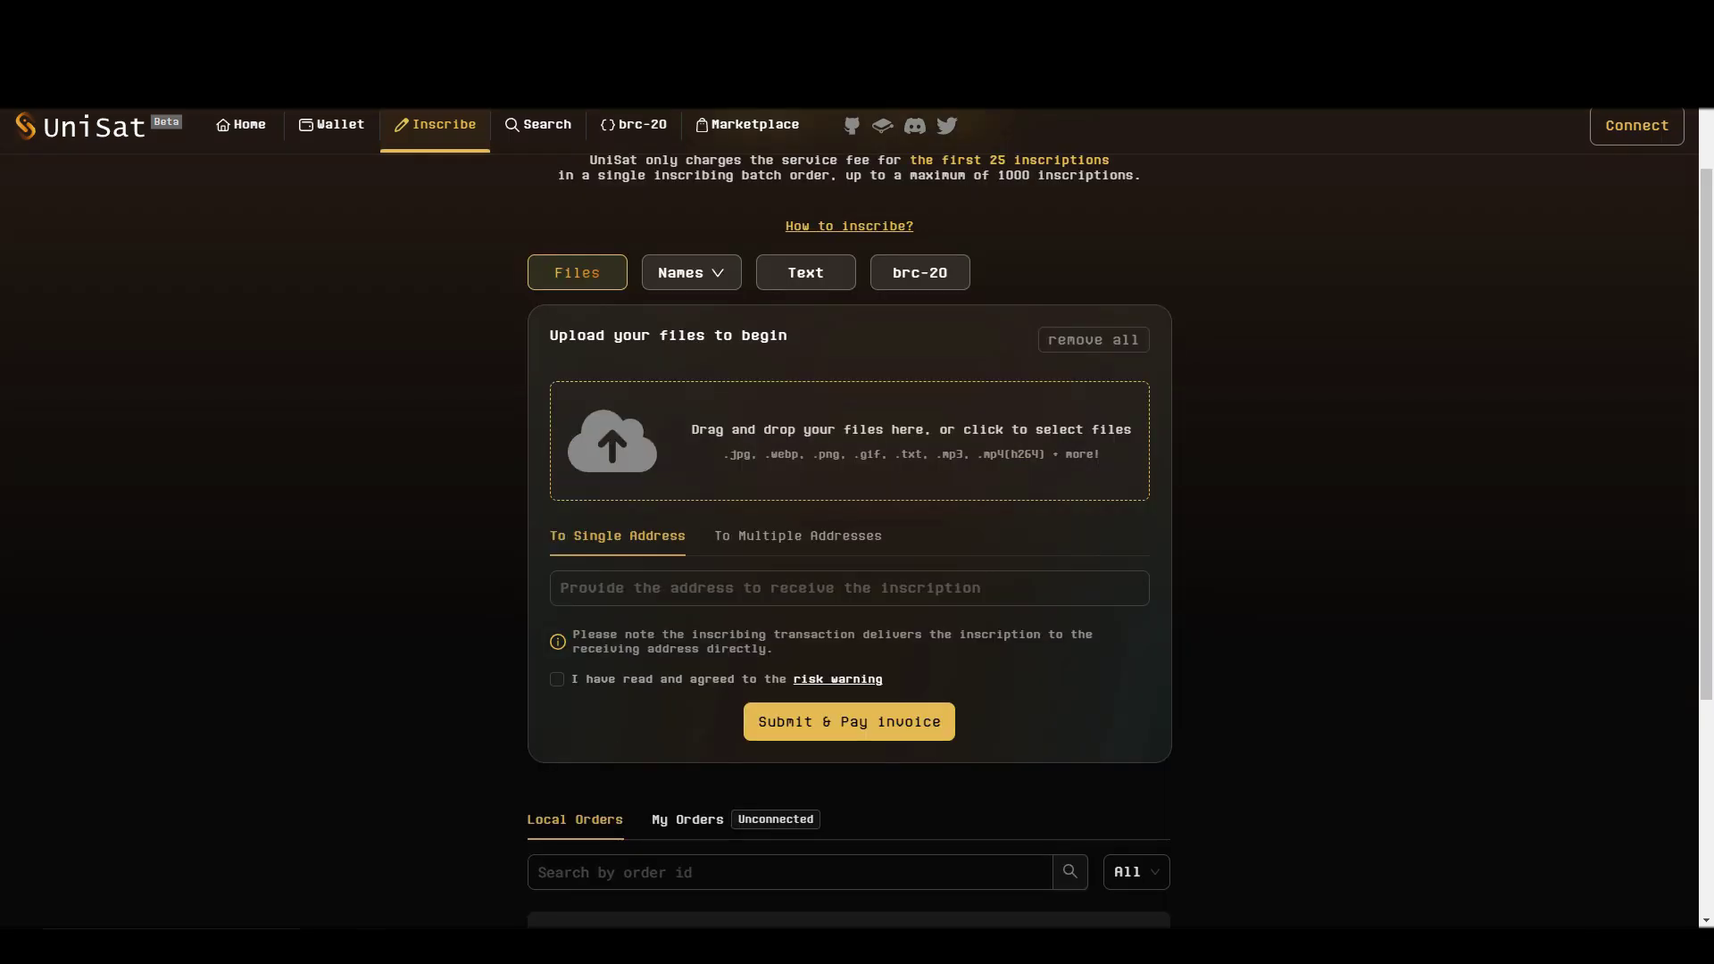
{"action": "left_click_drag", "start_coordinate": [456, 578], "coordinate": [616, 442]}
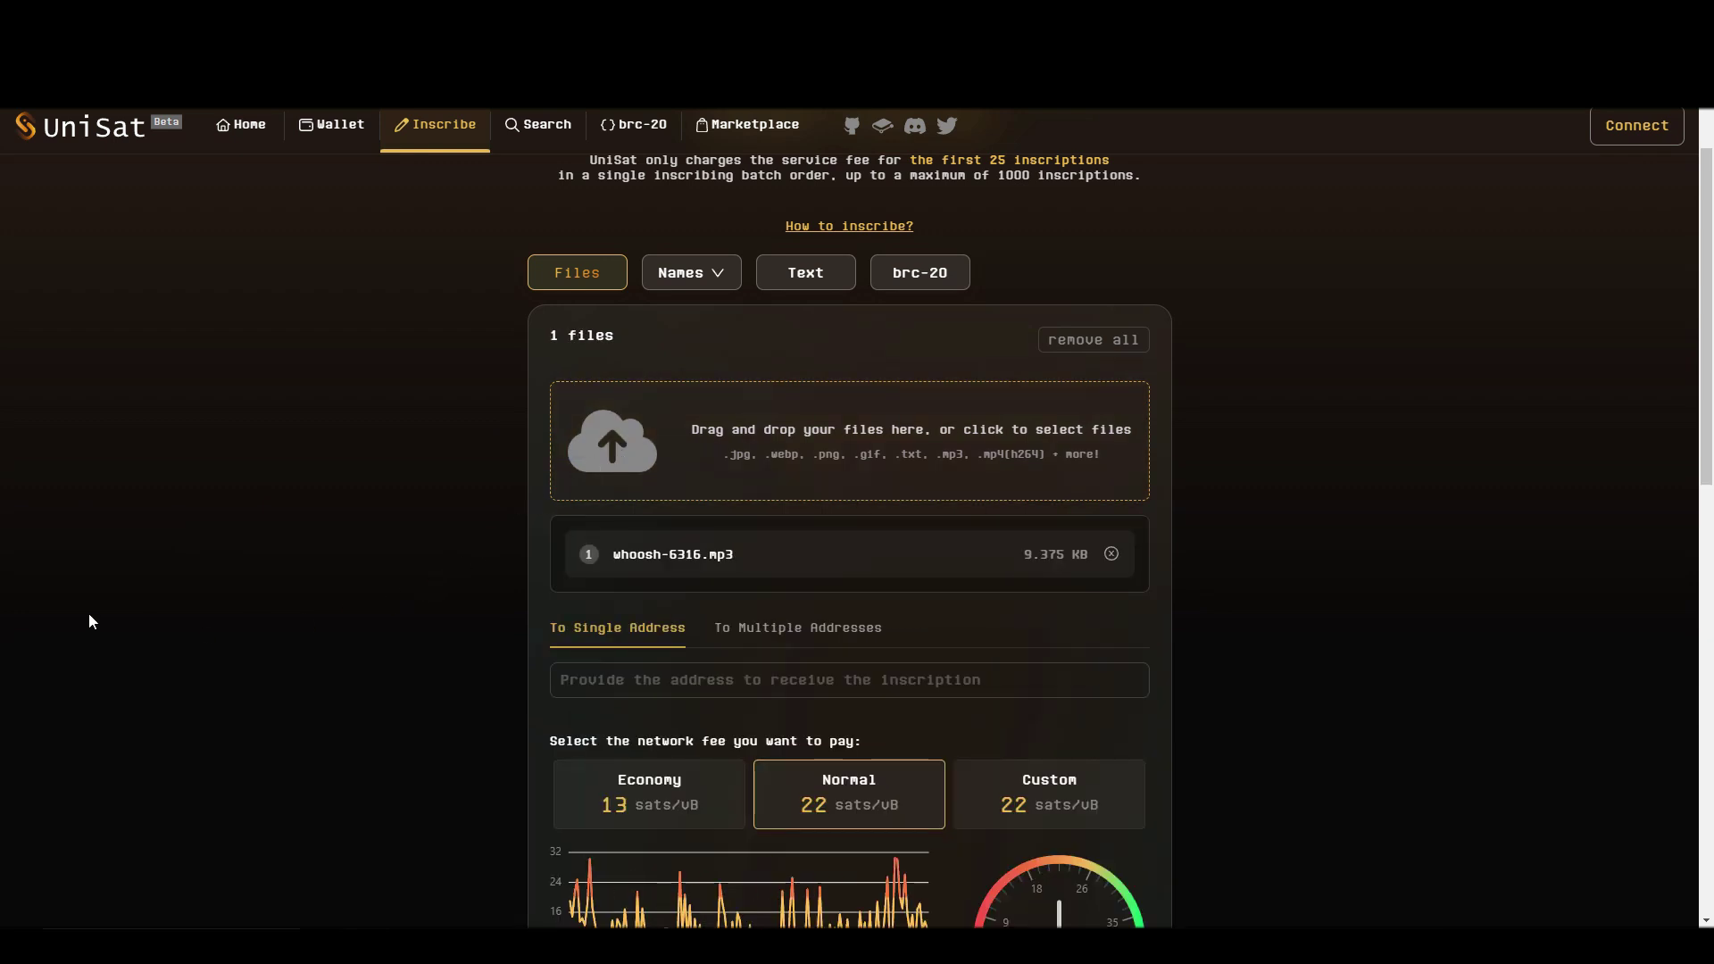
{"action": "scroll", "coordinate": [699, 473], "scroll_direction": "down", "scroll_amount": 2}
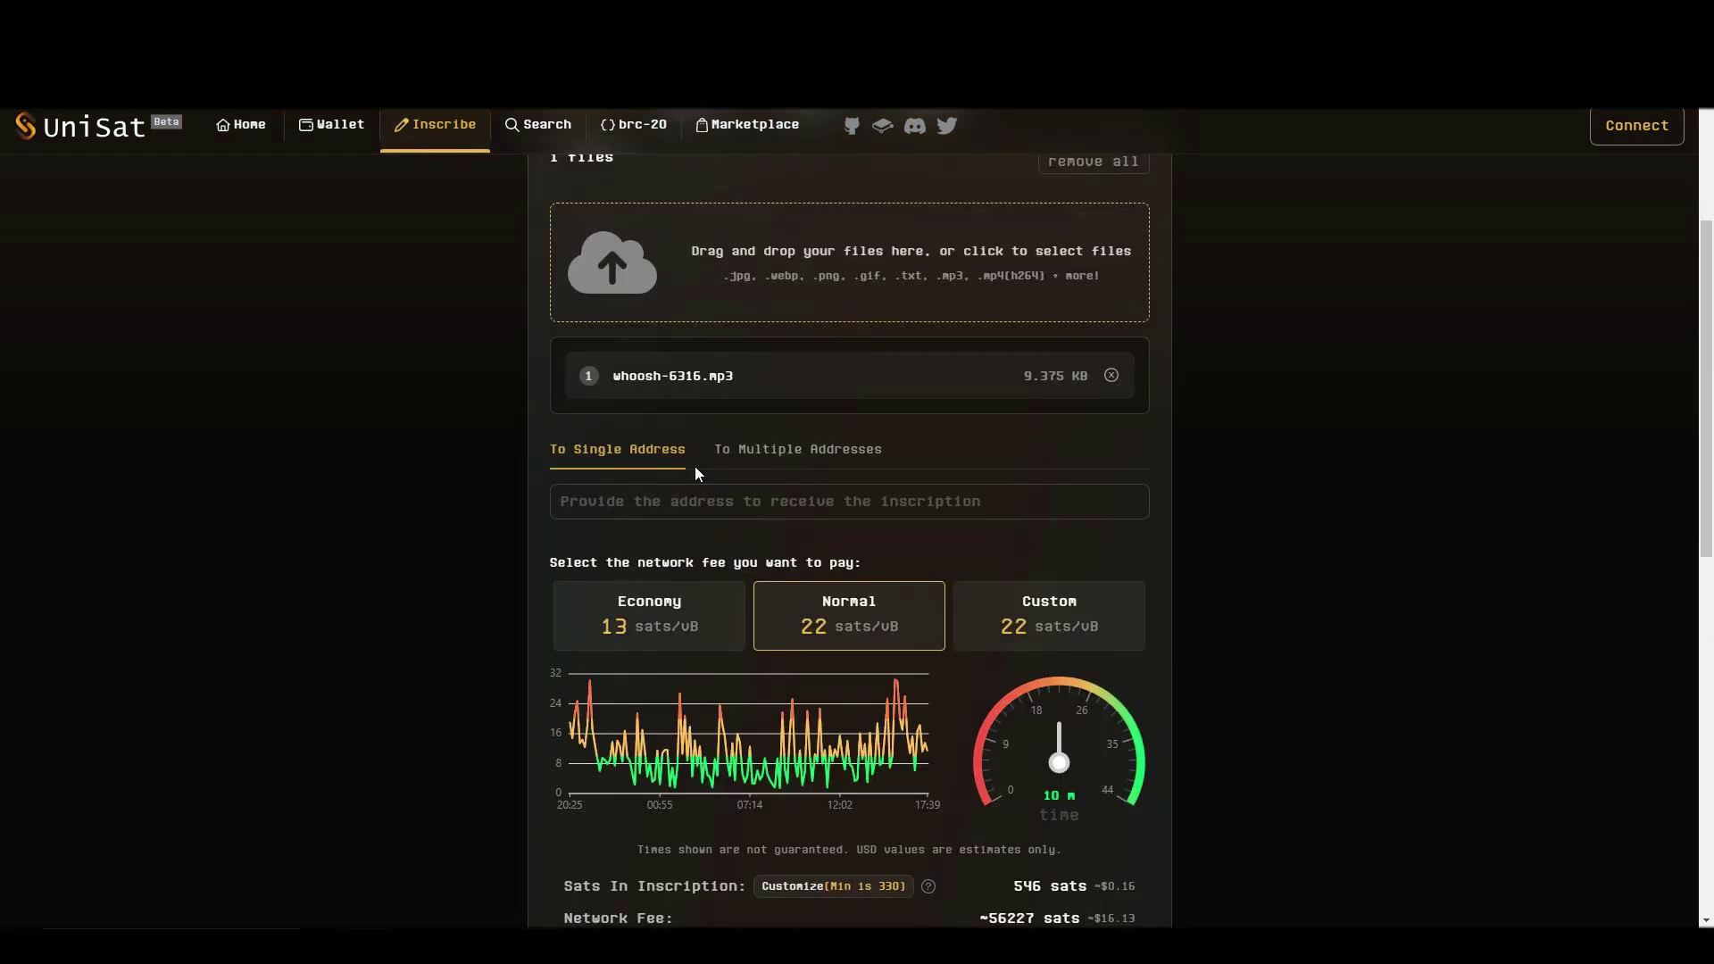
{"action": "left_click", "coordinate": [678, 501]}
{"action": "type", "text": "bc1qsl4ppw6amyfxf9pa5nz5j5j9zwjkhcrg4sw2tl"}
{"action": "left_click", "coordinate": [415, 488]}
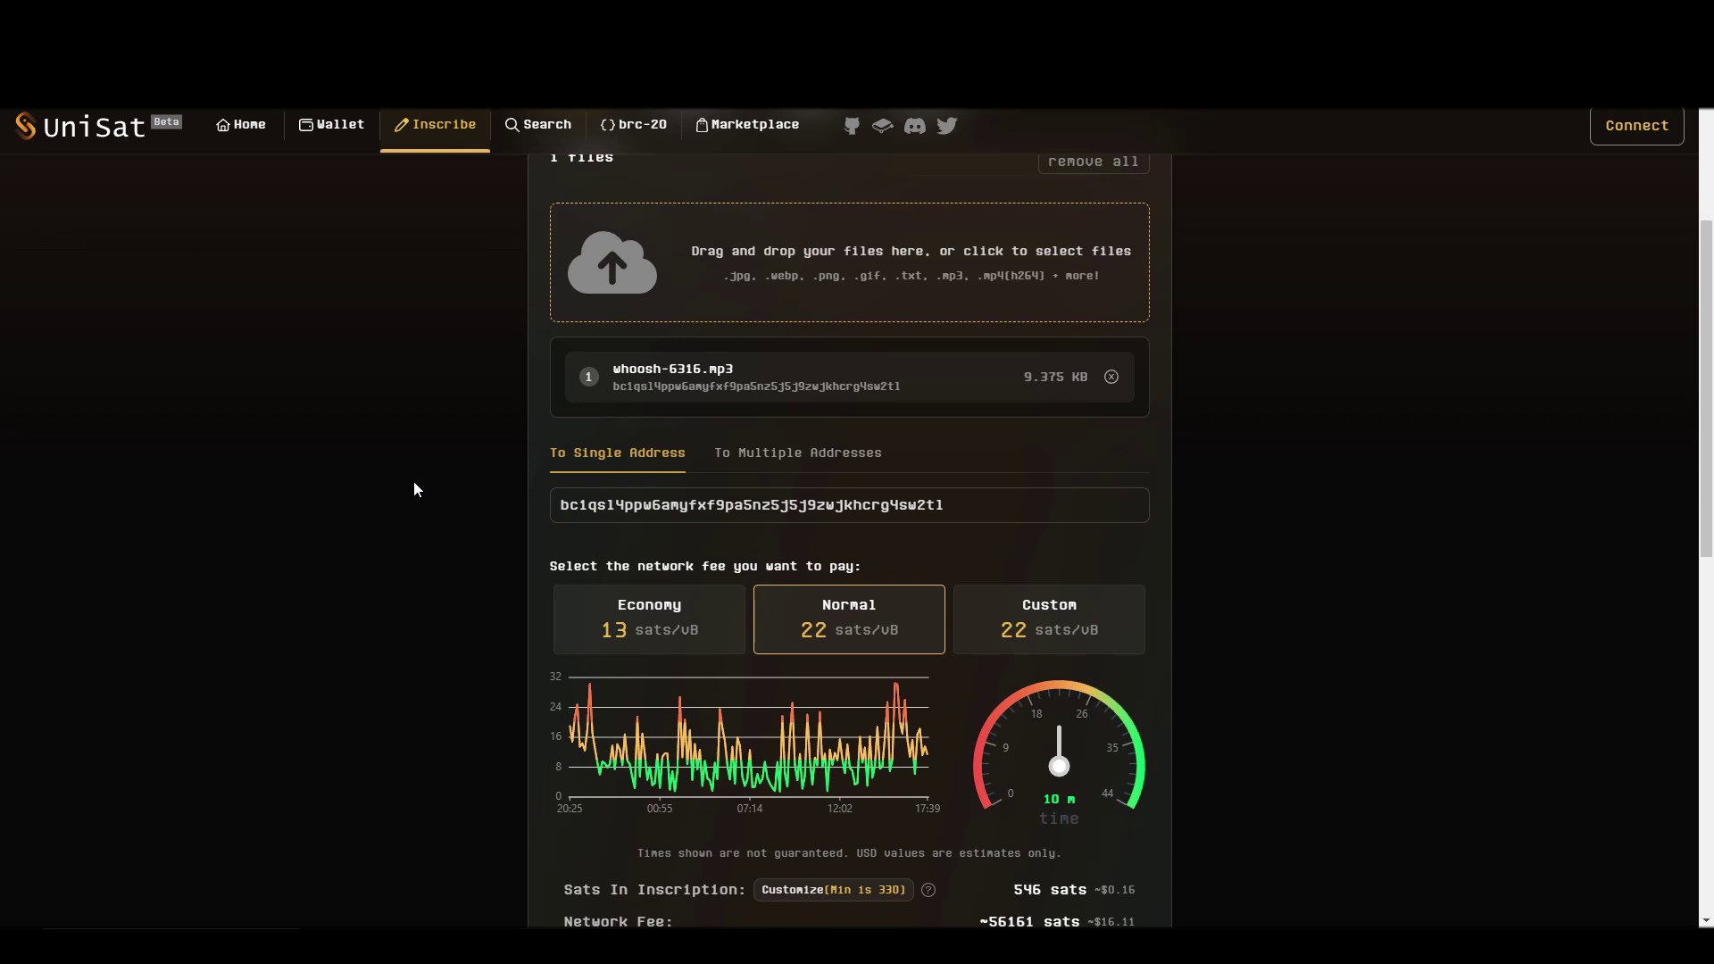
Choose the 13 sats/vB Economy fee and submit the inscription invoice for payment
{"action": "scroll", "coordinate": [414, 489], "scroll_direction": "down", "scroll_amount": 3}
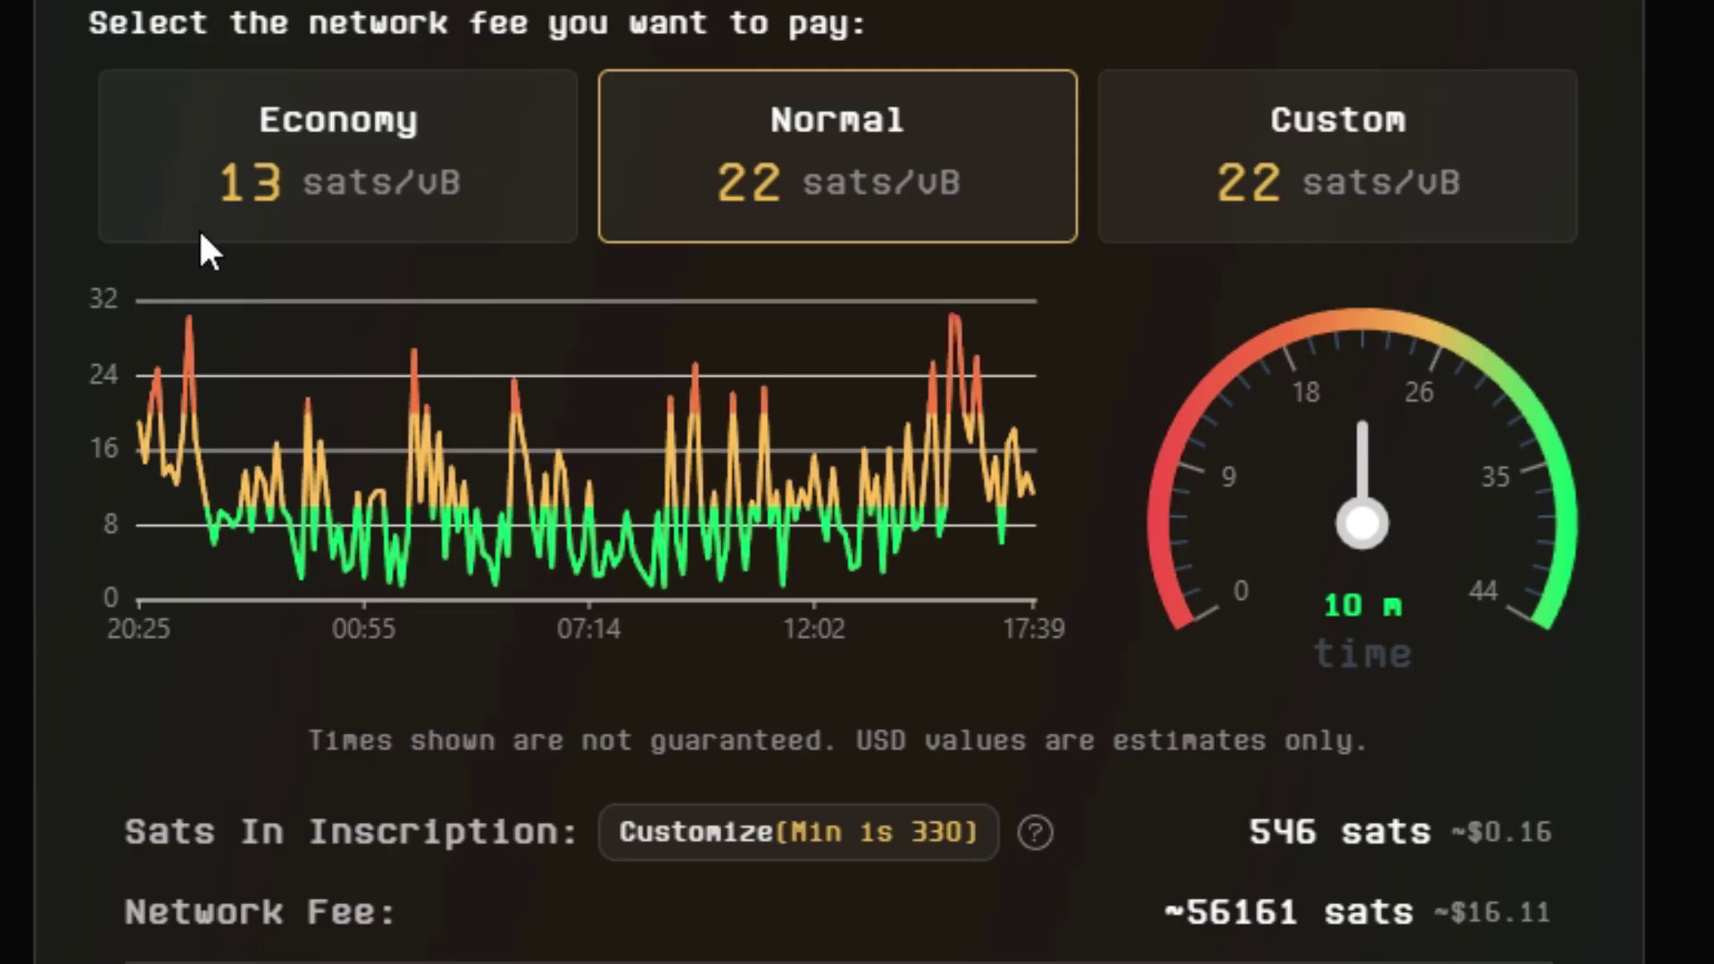
{"action": "left_click", "coordinate": [638, 371]}
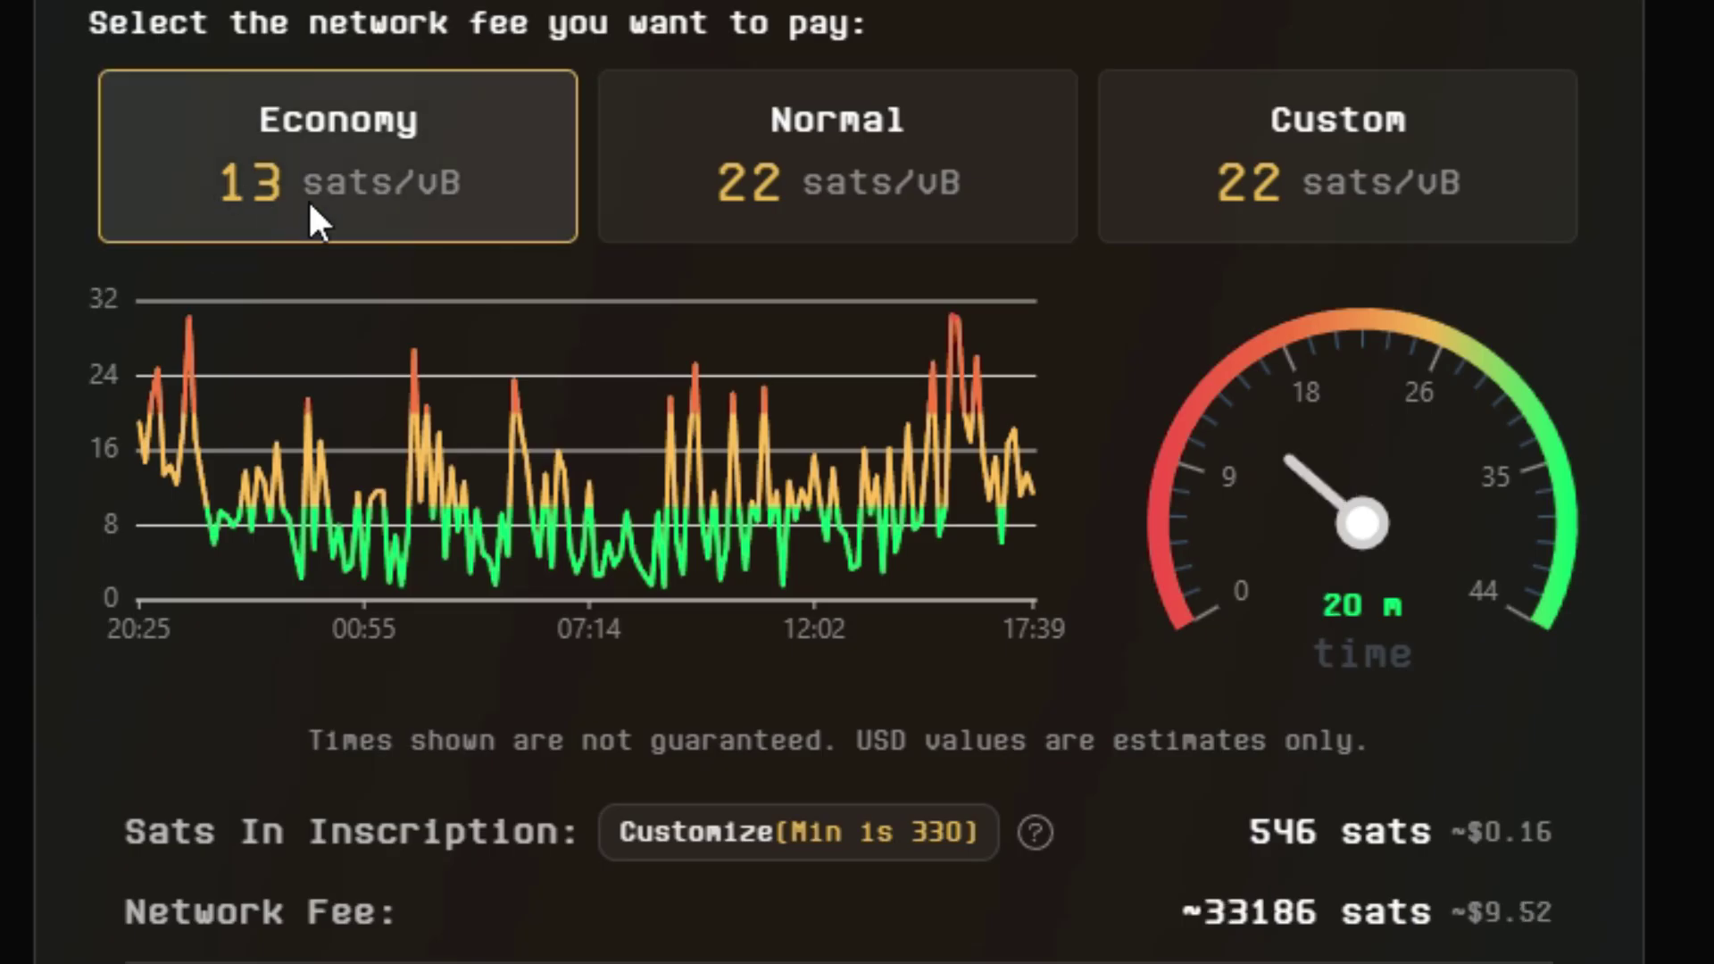
{"action": "left_click", "coordinate": [903, 189]}
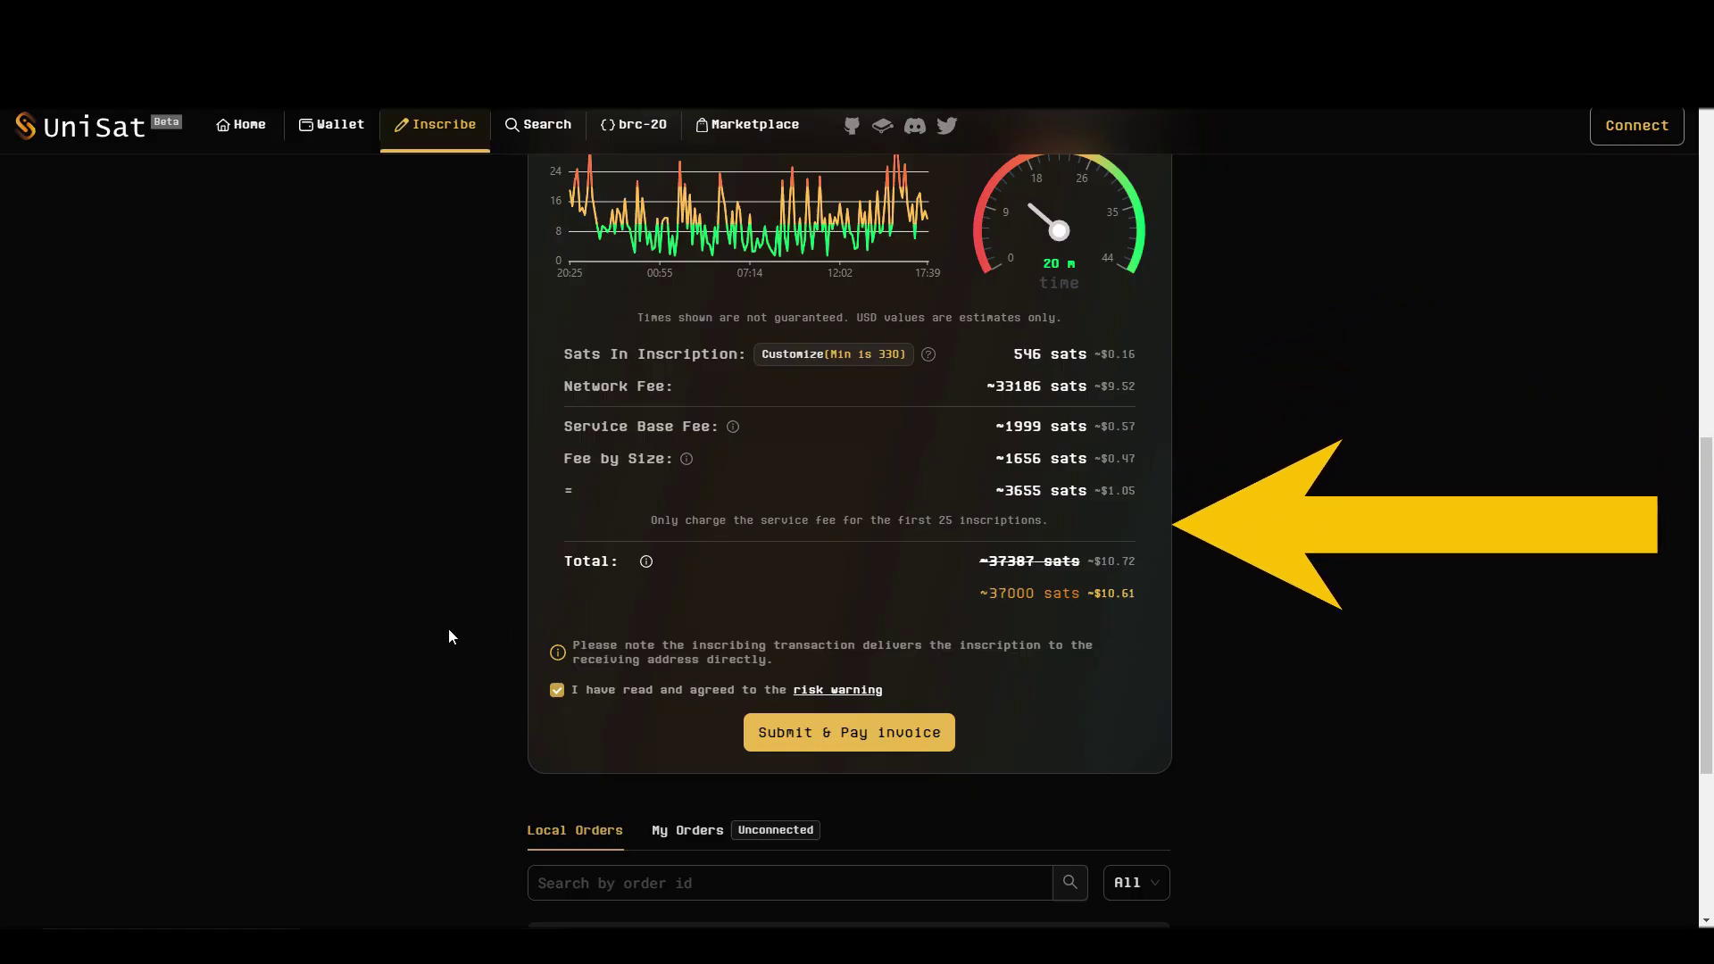
{"action": "double_click", "coordinate": [756, 730]}
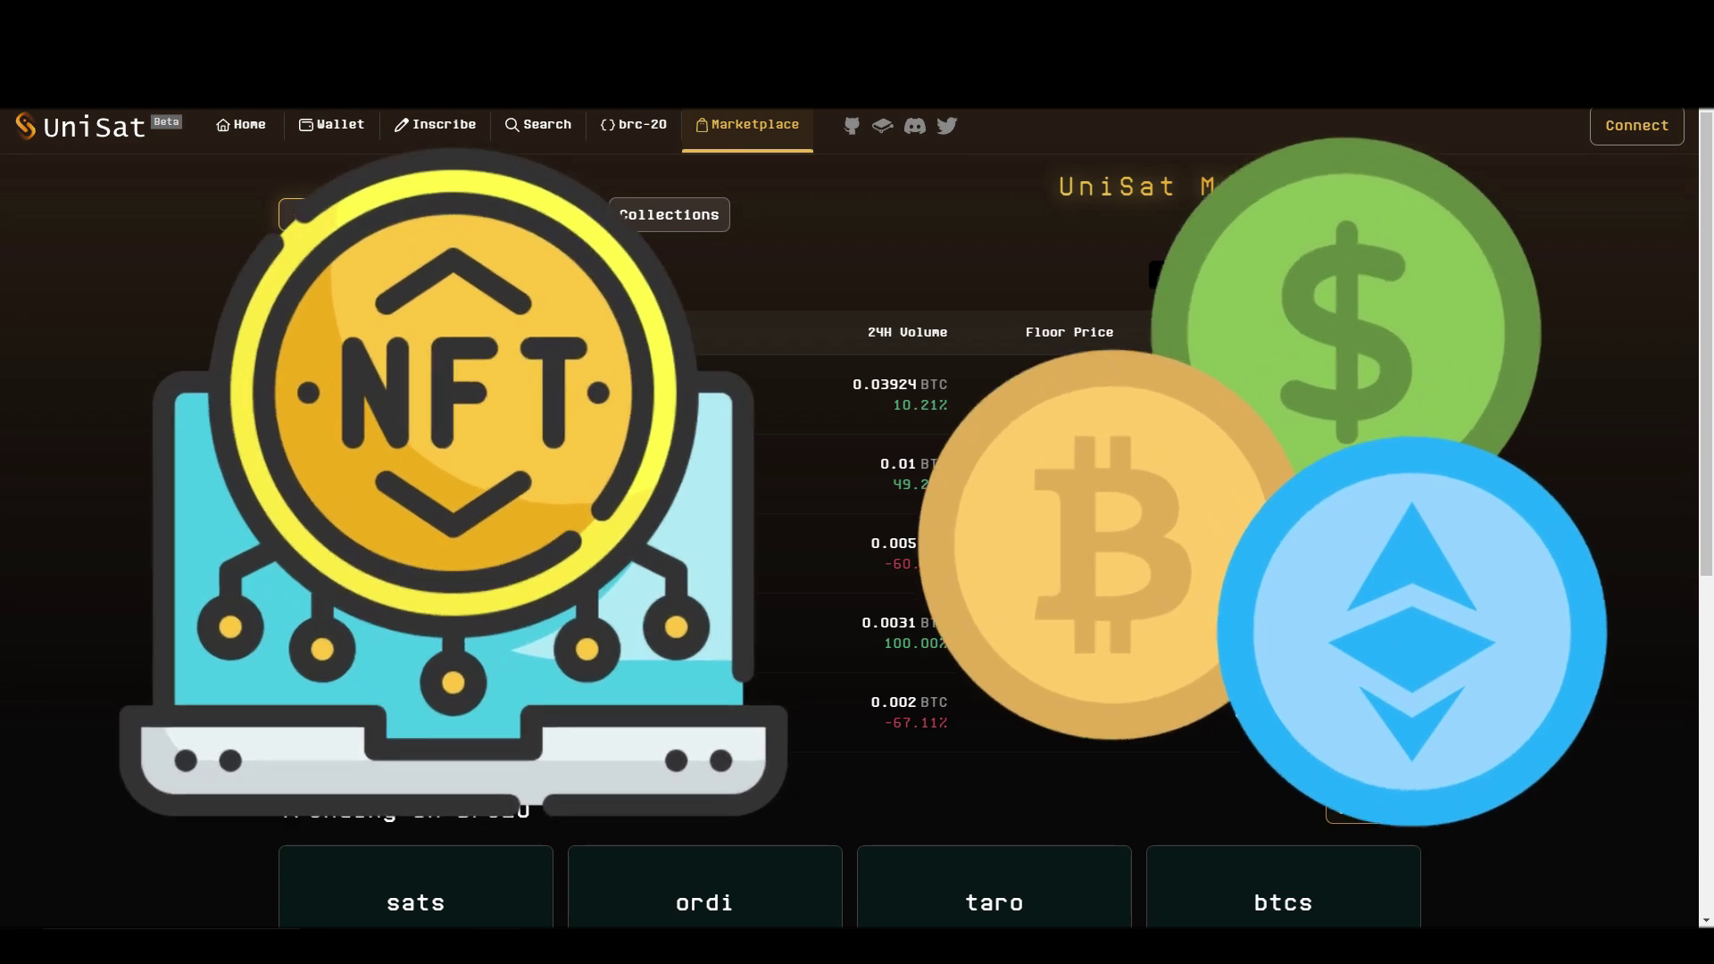
Open the Bitcoin Apes collection from the marketplace ranking and browse its listings
{"action": "scroll", "coordinate": [516, 230], "scroll_direction": "down", "scroll_amount": 3}
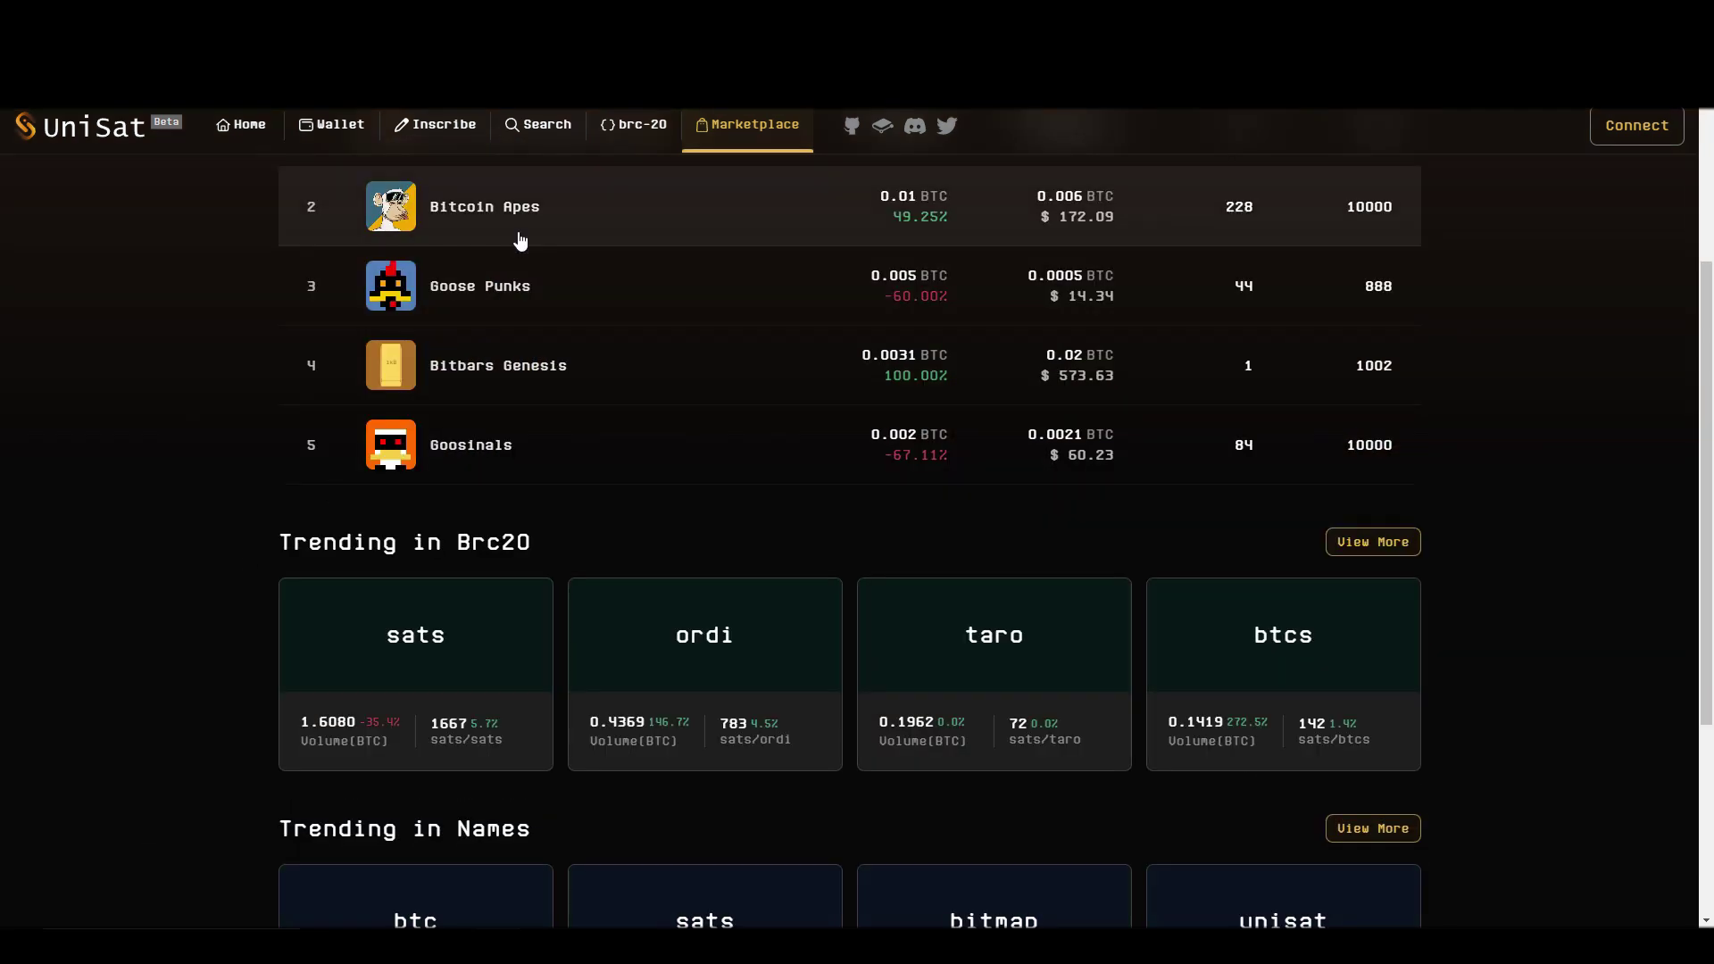
{"action": "left_click", "coordinate": [516, 230]}
{"action": "scroll", "coordinate": [186, 592], "scroll_direction": "down", "scroll_amount": 4}
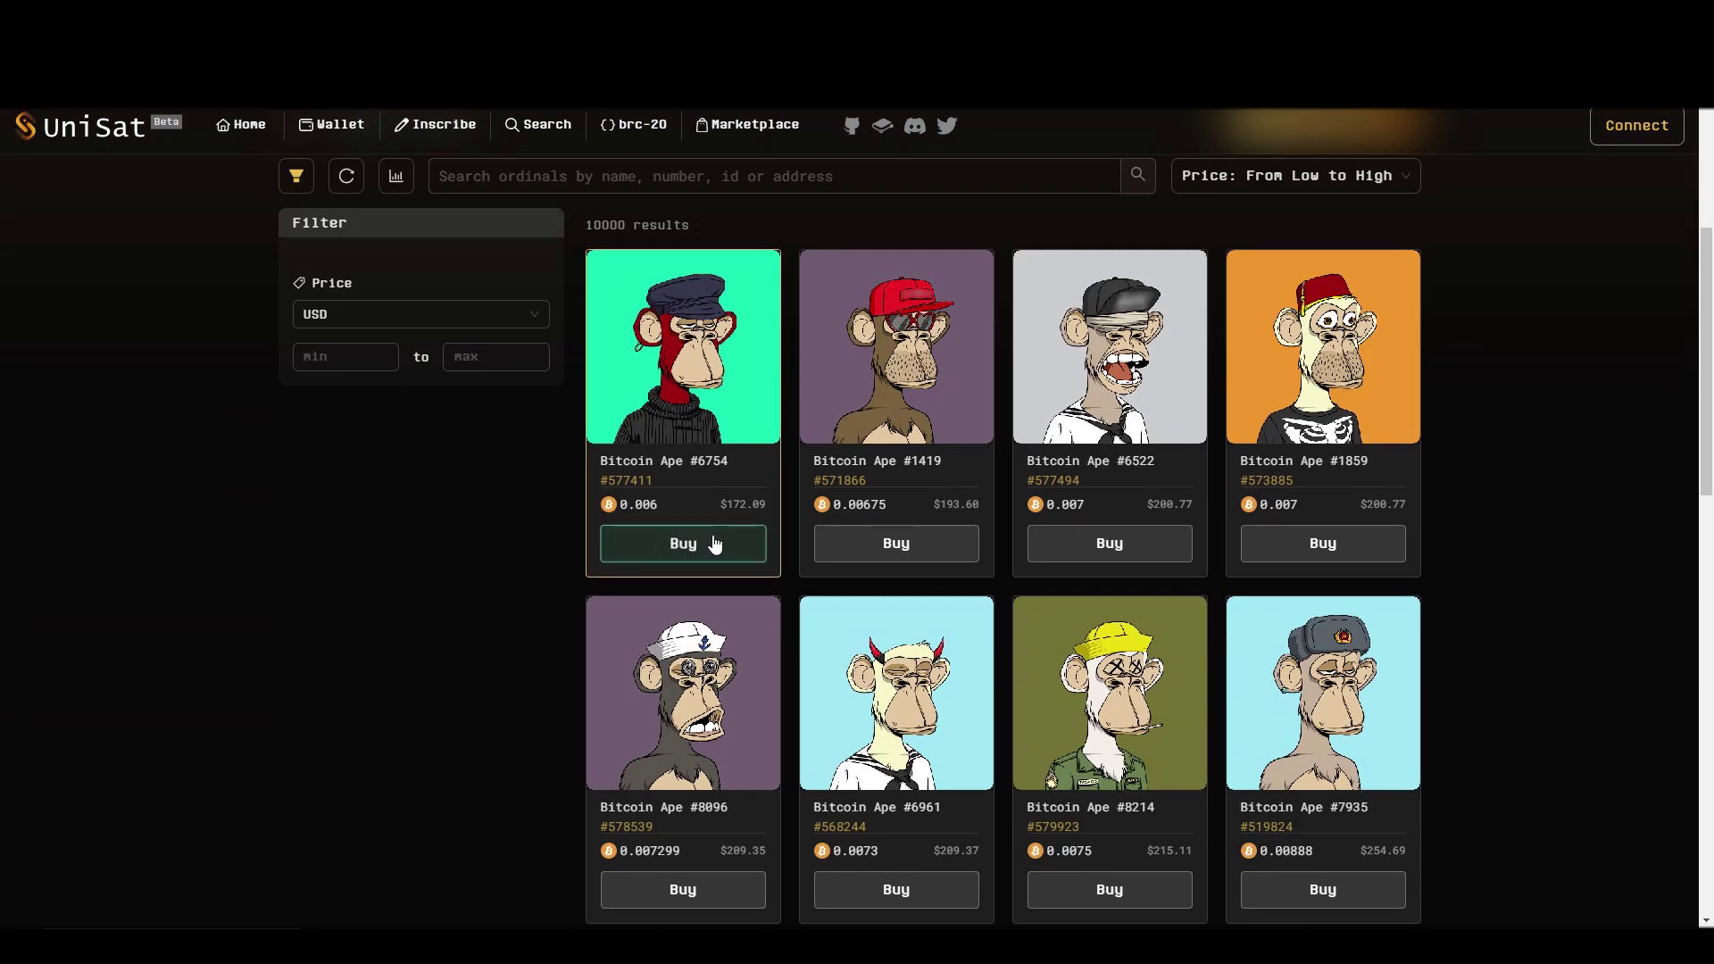
Start buying Bitcoin Ape #6754 to reach the purchase confirmation
{"action": "left_click", "coordinate": [714, 544]}
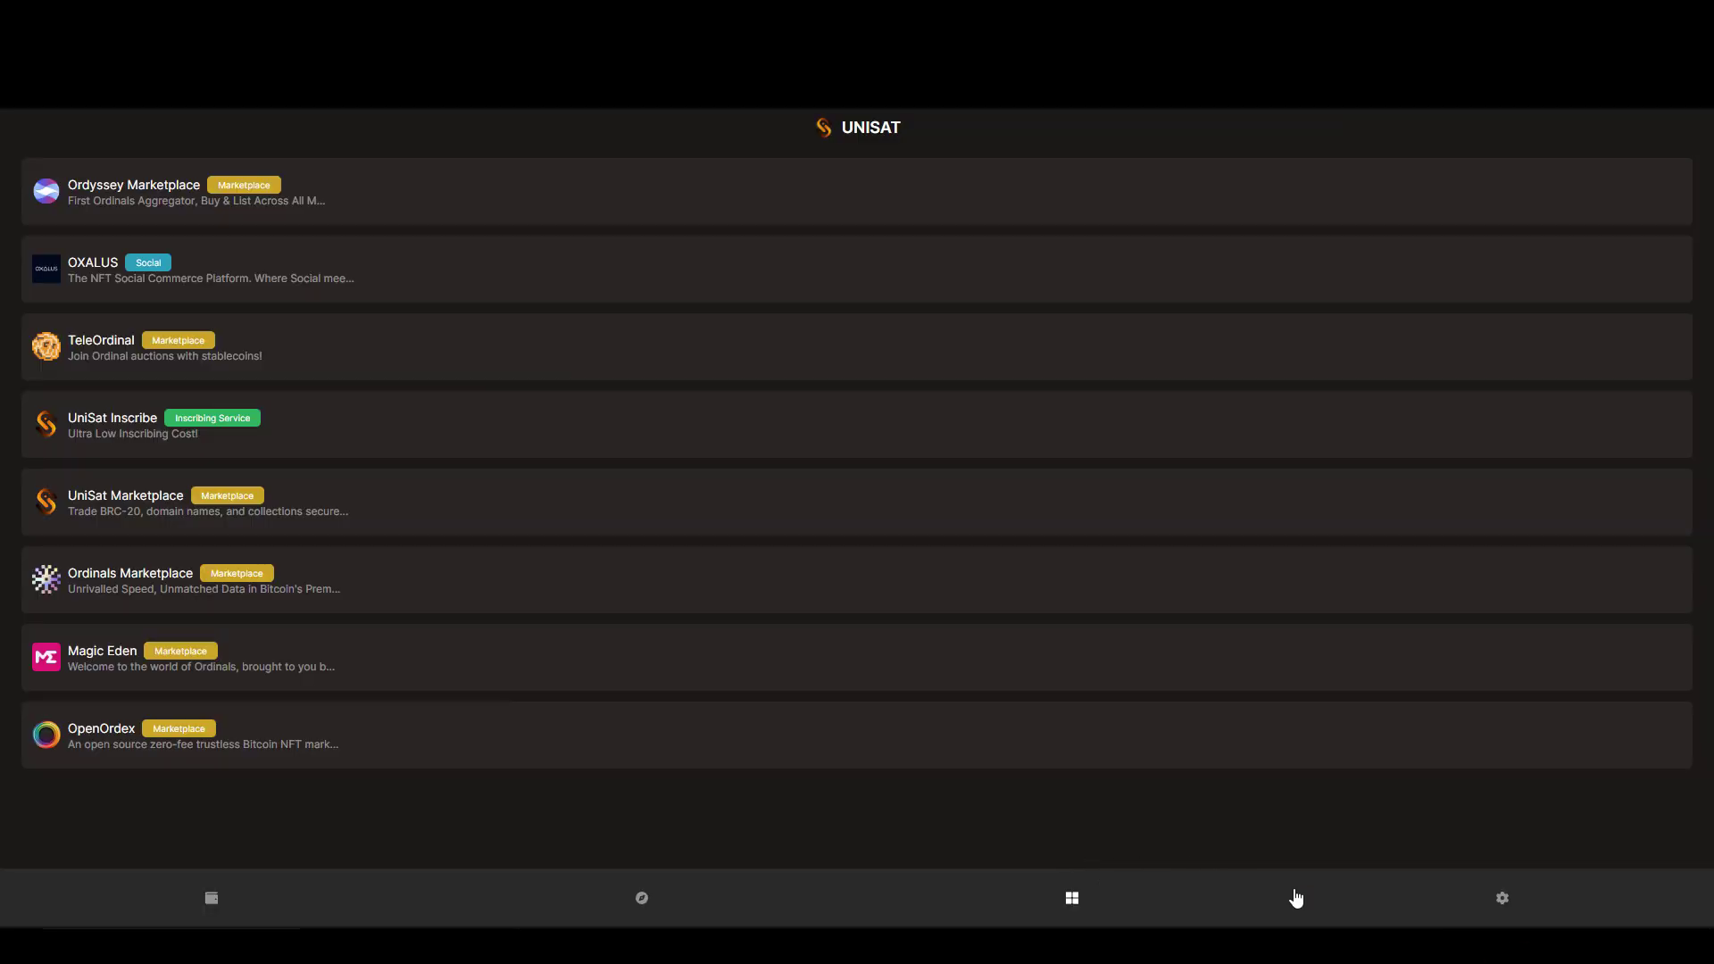
Review the Address Type and Connected Sites settings, then open Change Password
{"action": "left_click", "coordinate": [1457, 906]}
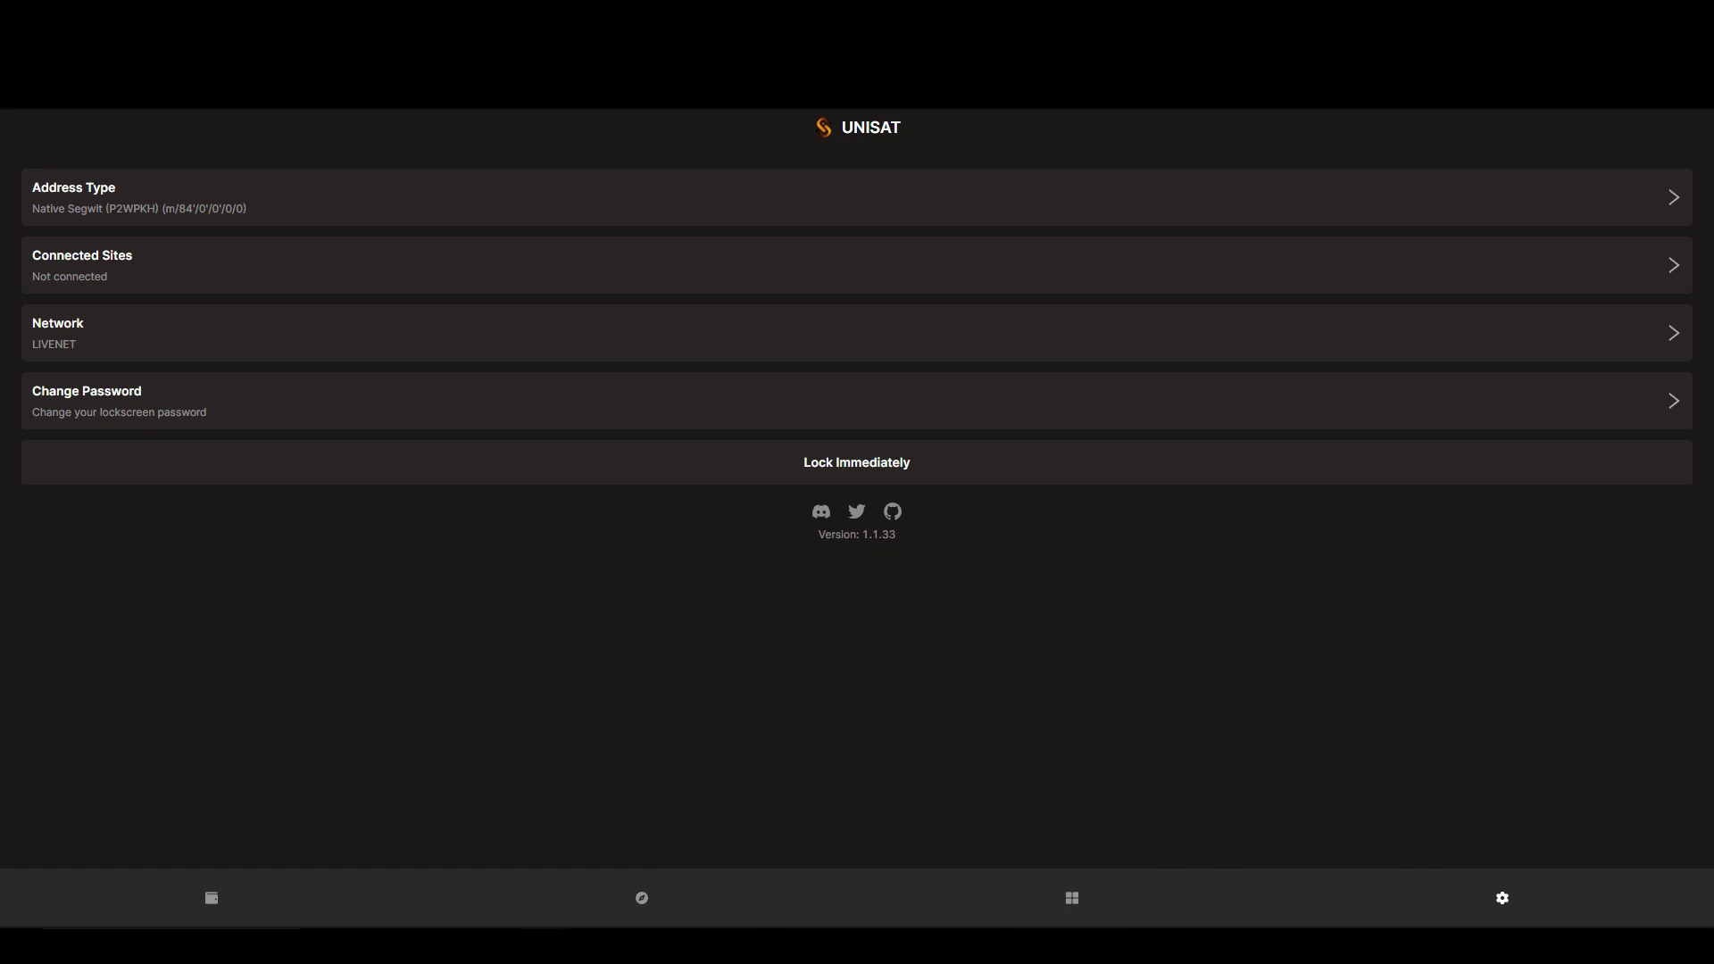
{"action": "left_click", "coordinate": [77, 178]}
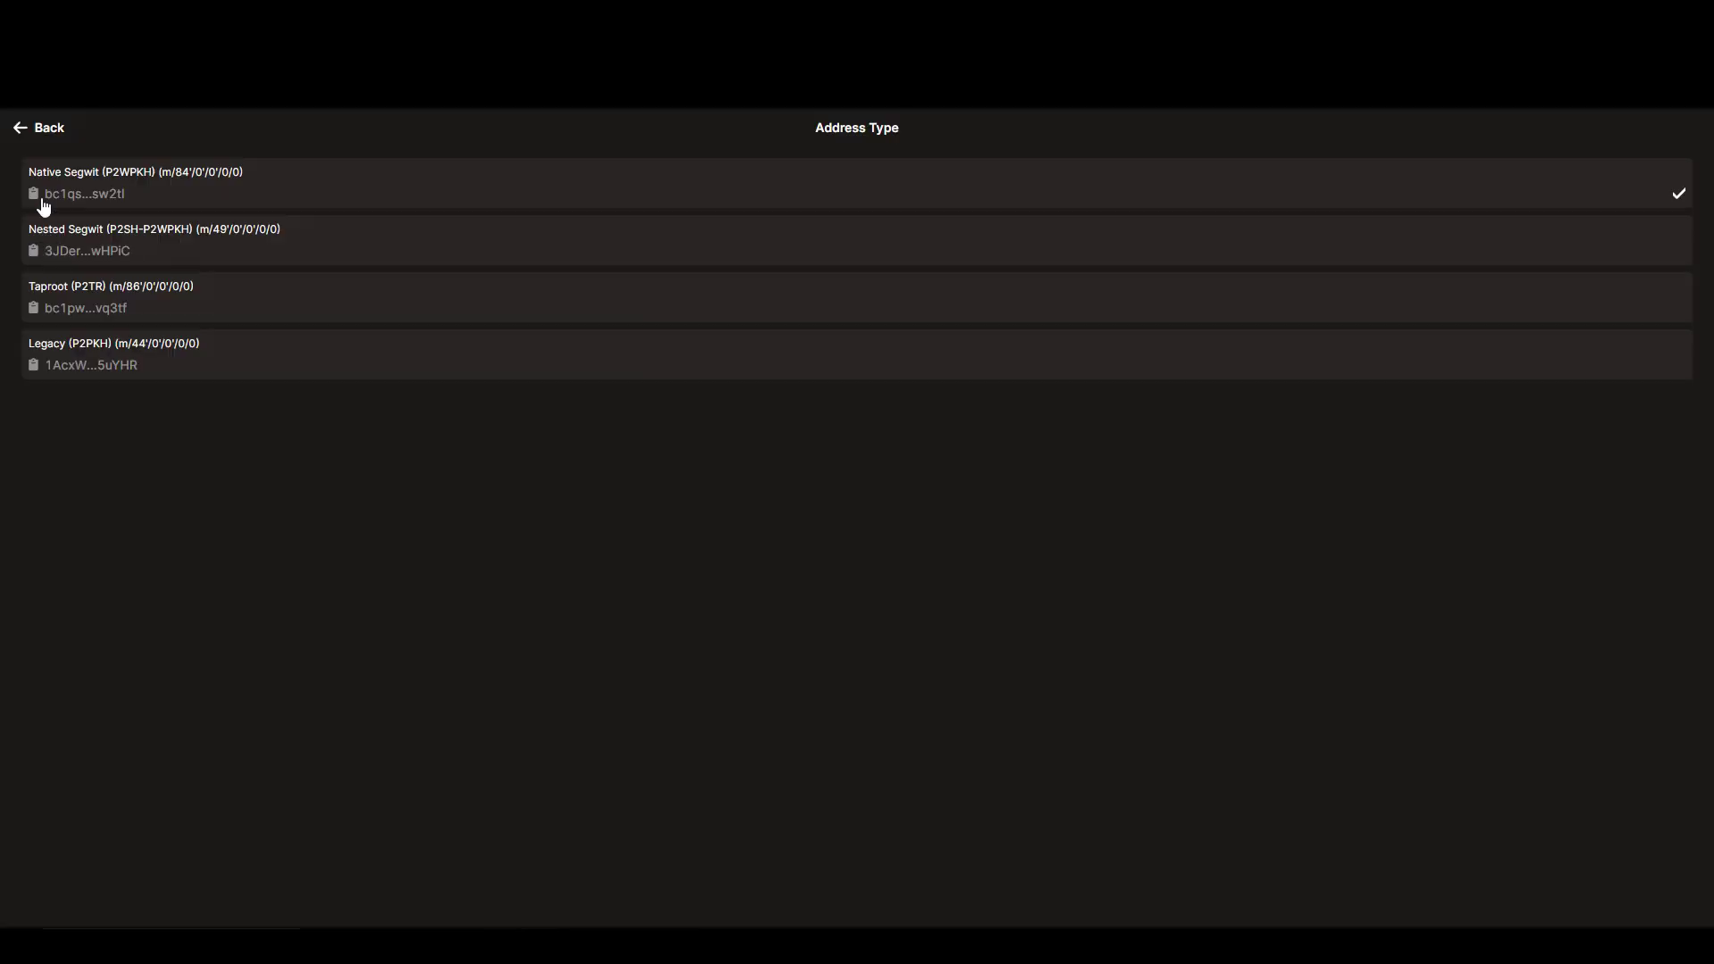
{"action": "left_click", "coordinate": [22, 128]}
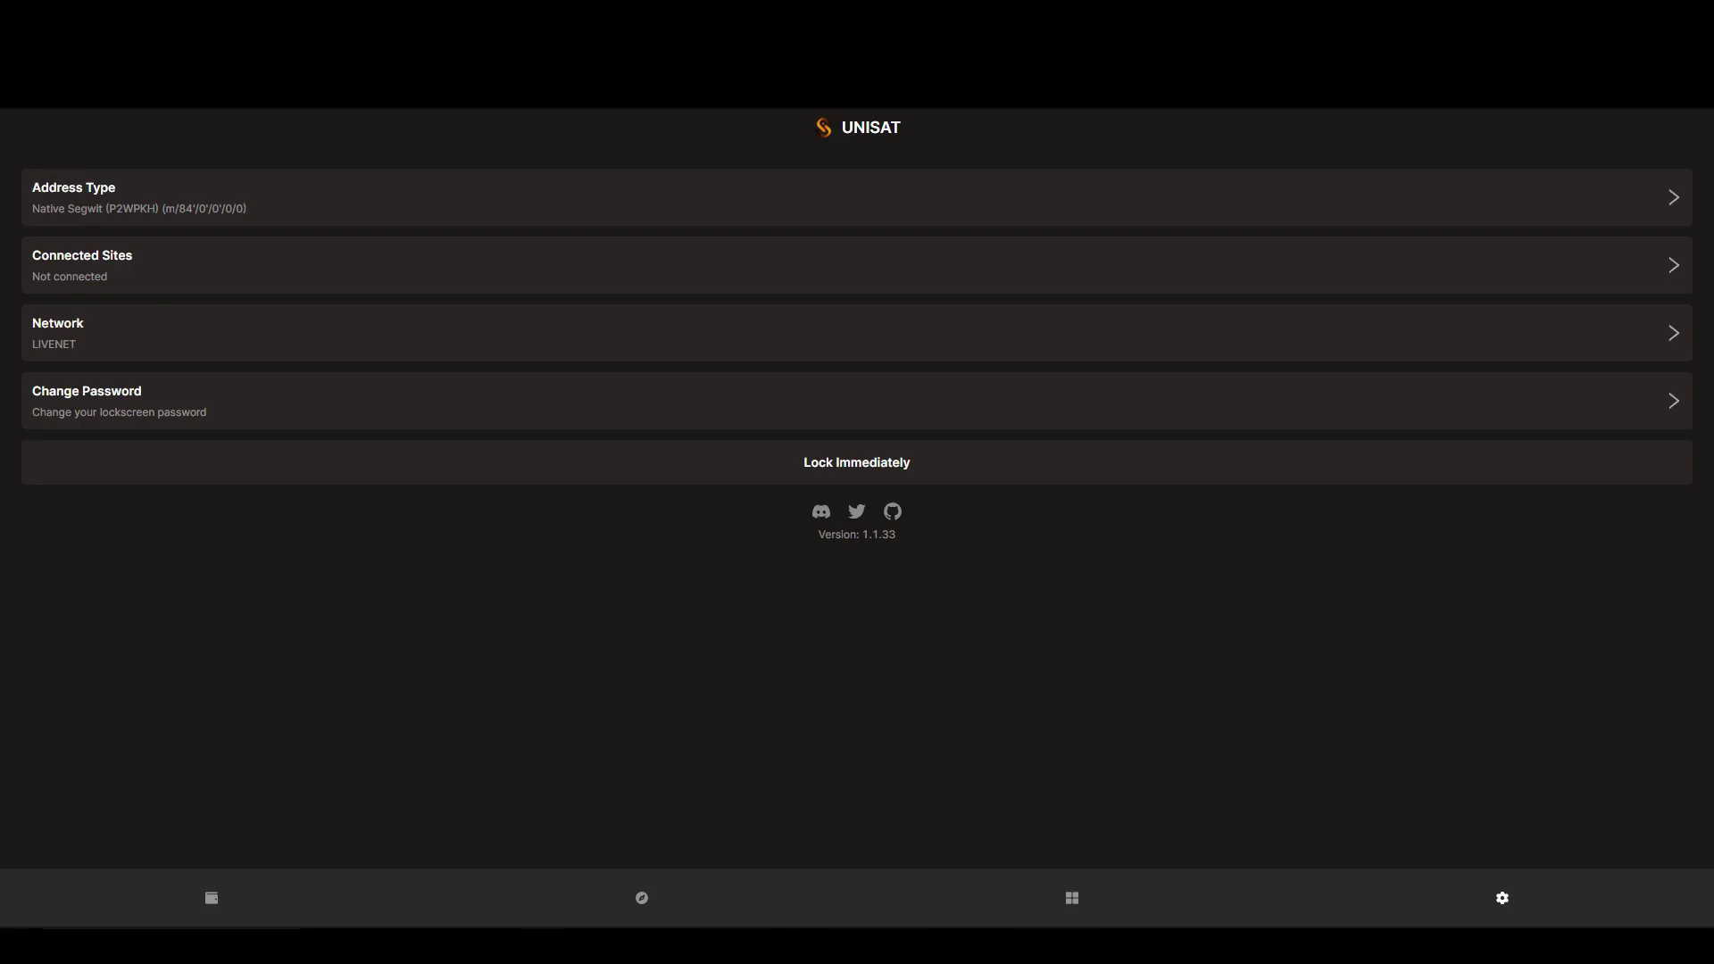
{"action": "left_click", "coordinate": [276, 255]}
{"action": "left_click", "coordinate": [16, 126]}
{"action": "left_click", "coordinate": [201, 429]}
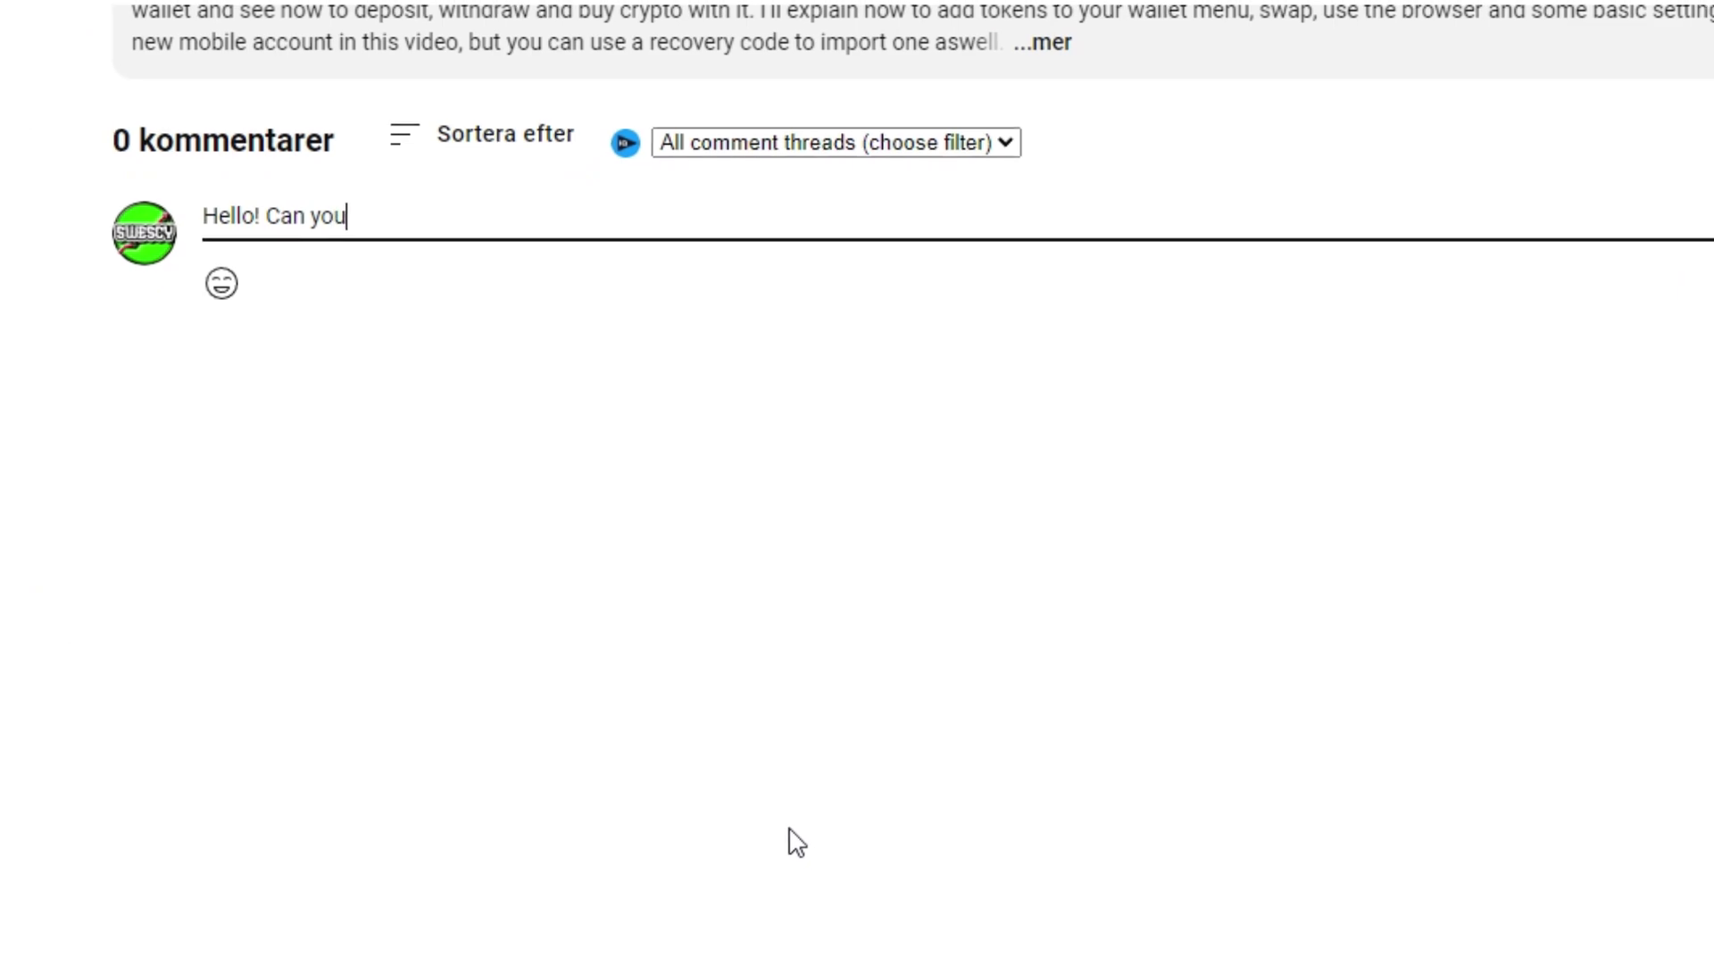
Extend the comment draft to read 'Hello! Can you please explain the'
{"action": "type", "text": "lain the"}
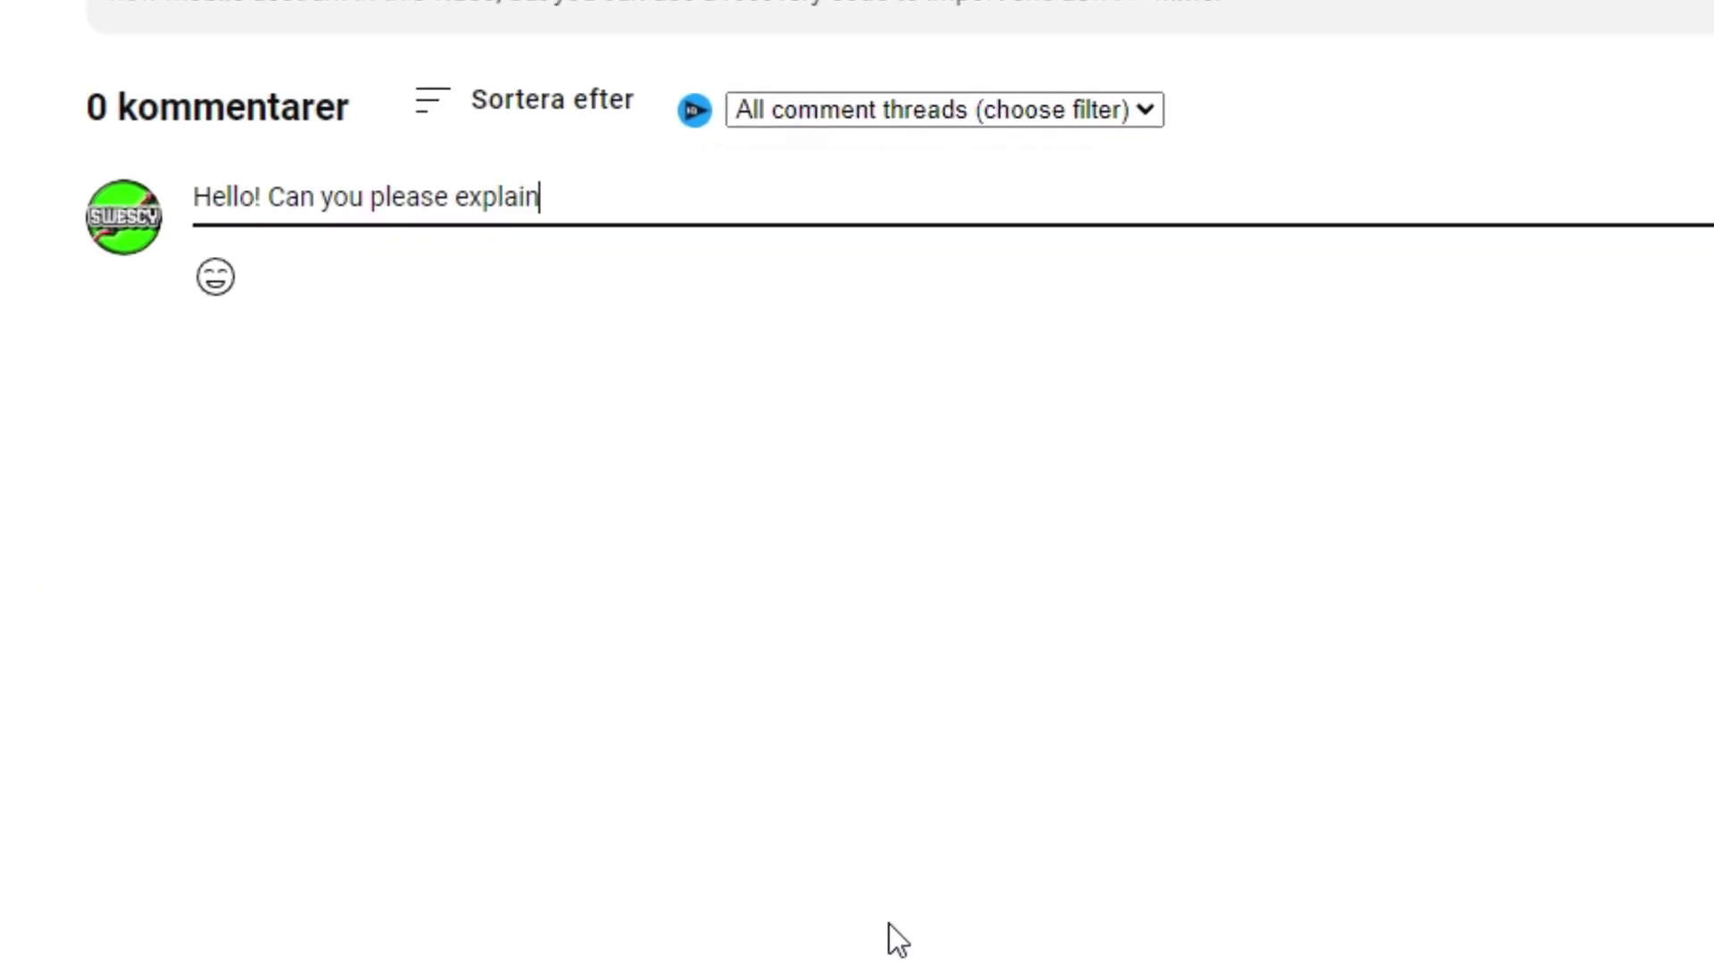